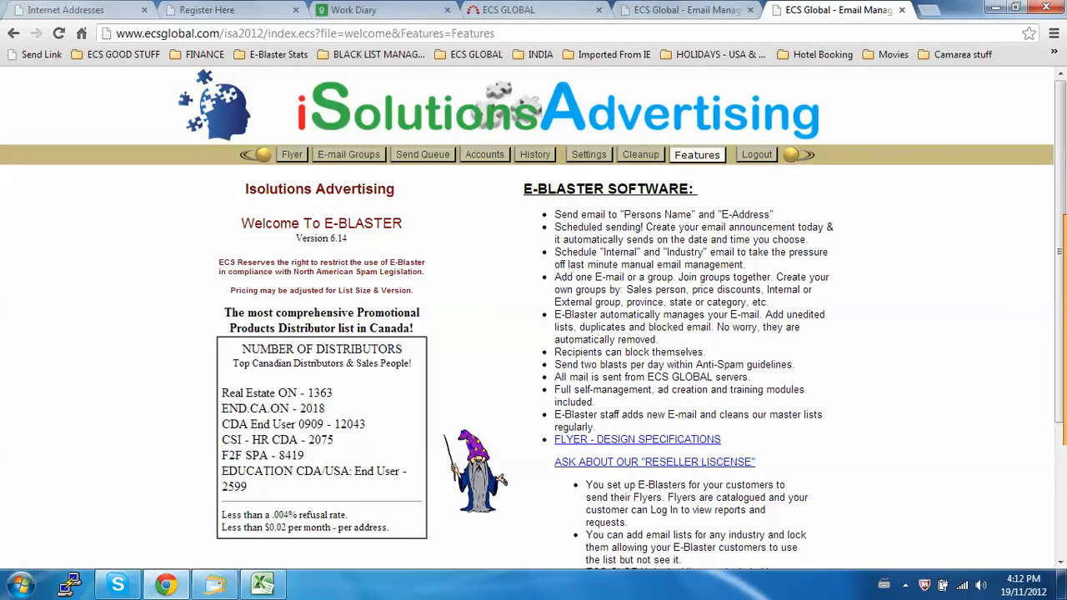
Open the hand-entry form for email groups and fill in the contact's name and email address in row 1.
{"action": "left_click", "coordinate": [349, 154]}
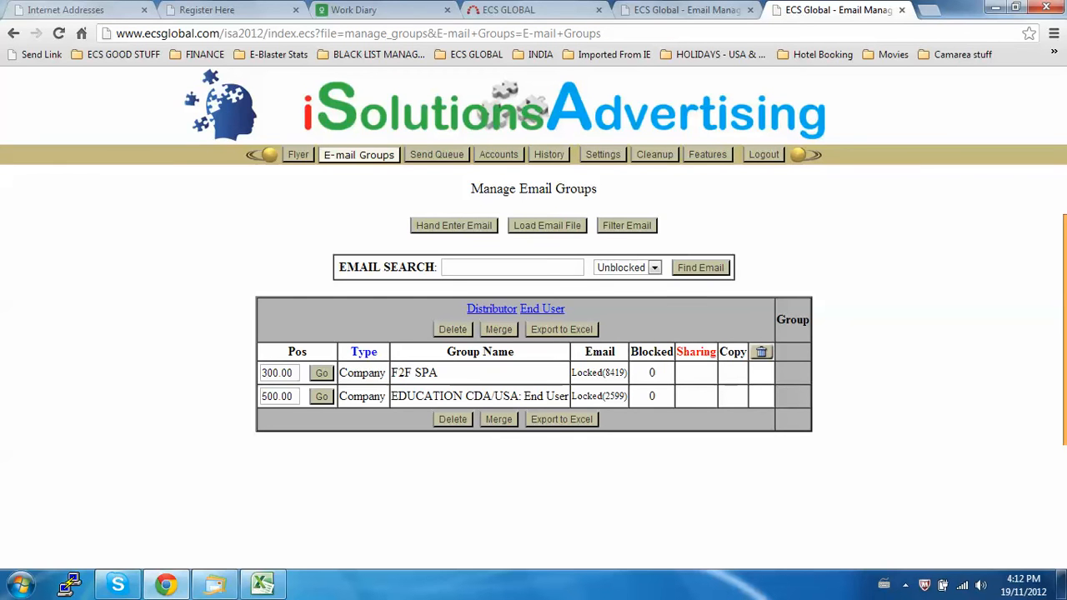
{"action": "left_click", "coordinate": [453, 226]}
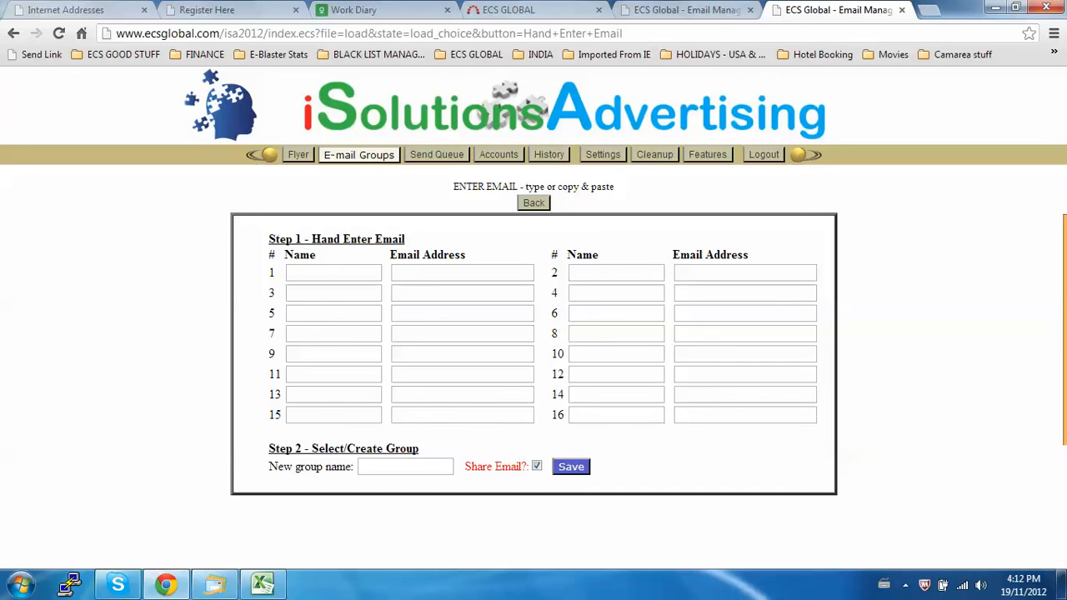
{"action": "left_click", "coordinate": [333, 273]}
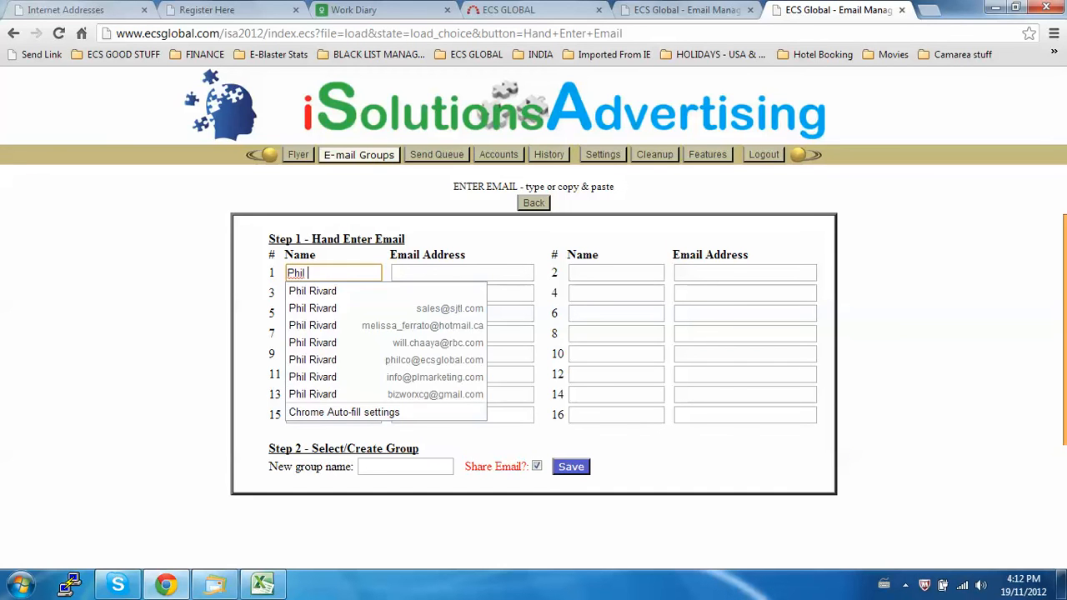
{"action": "key", "text": "Tab"}
{"action": "type", "text": "phil"}
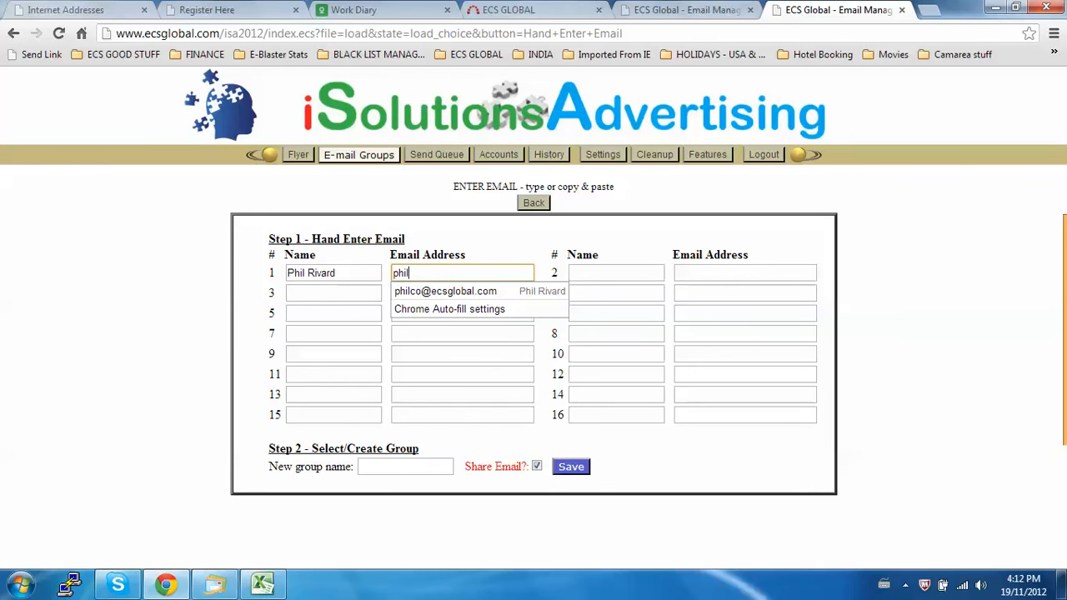
{"action": "key", "text": "Down"}
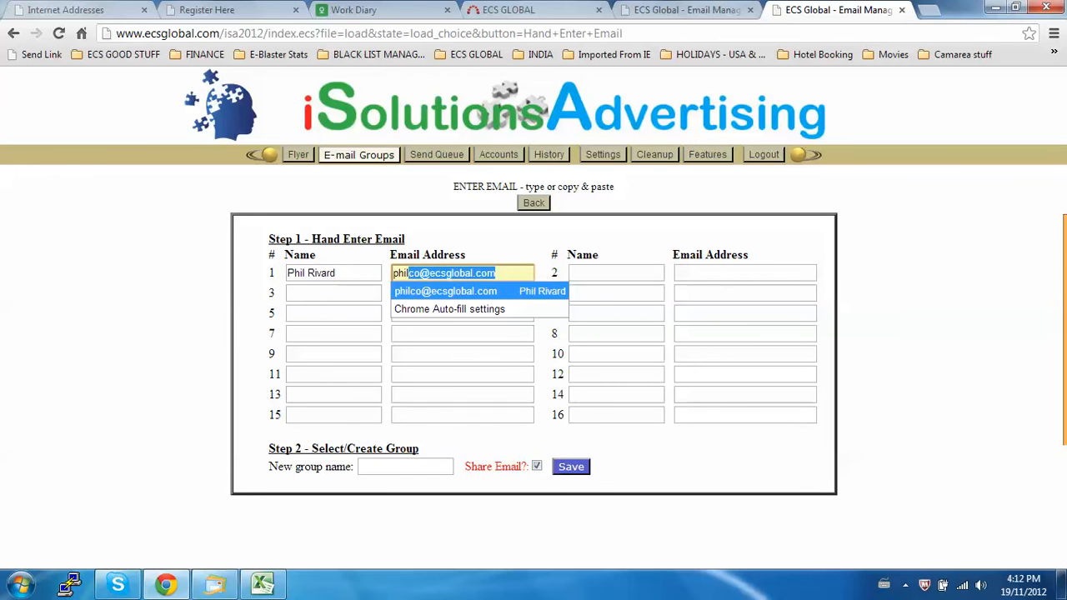
{"action": "key", "text": "Return"}
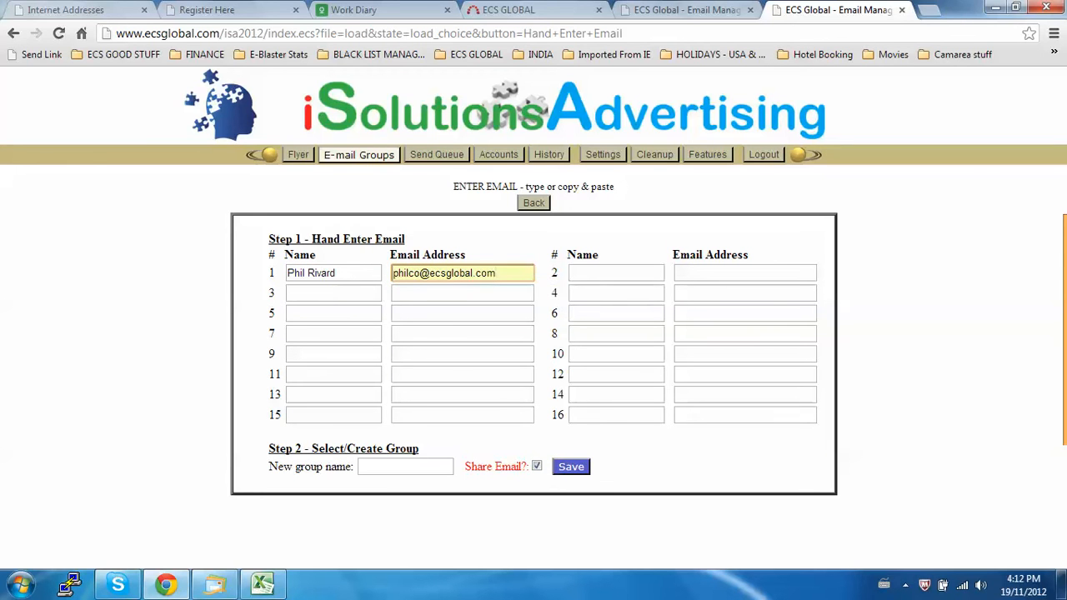
Save the hand-entered contact in a new group named Test.
{"action": "left_click", "coordinate": [405, 467]}
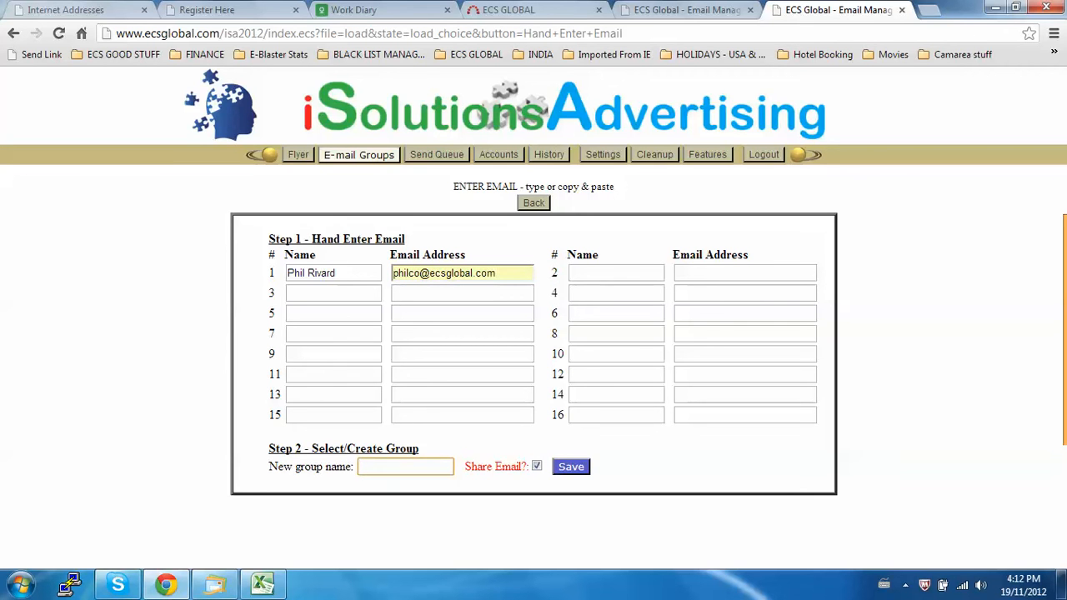
{"action": "type", "text": "Test"}
{"action": "key", "text": "Return"}
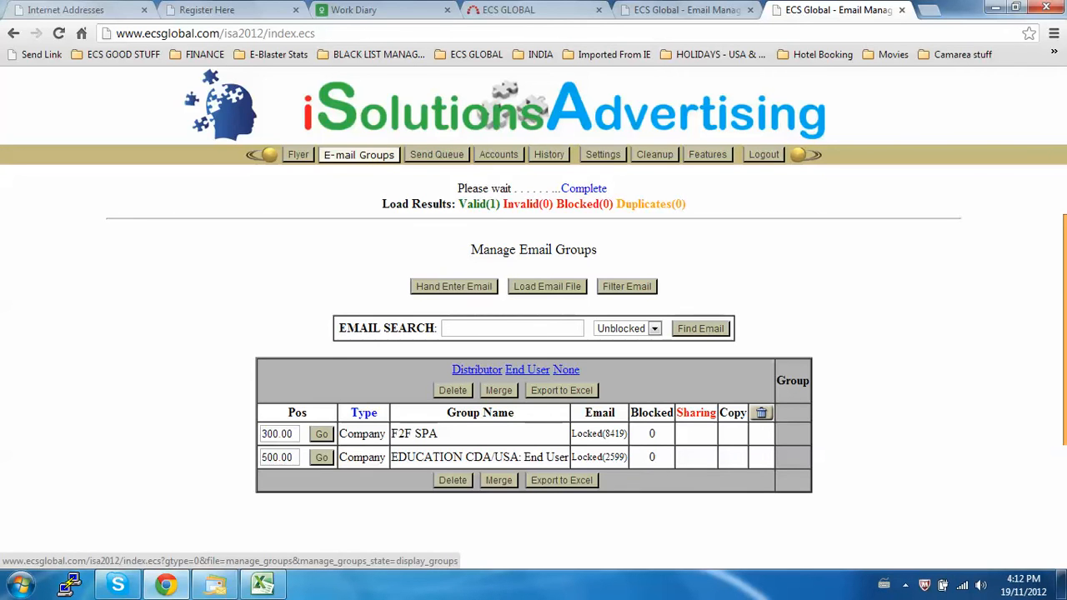
List the groups that have no type and set the Test group's type to End User.
{"action": "left_click", "coordinate": [566, 369]}
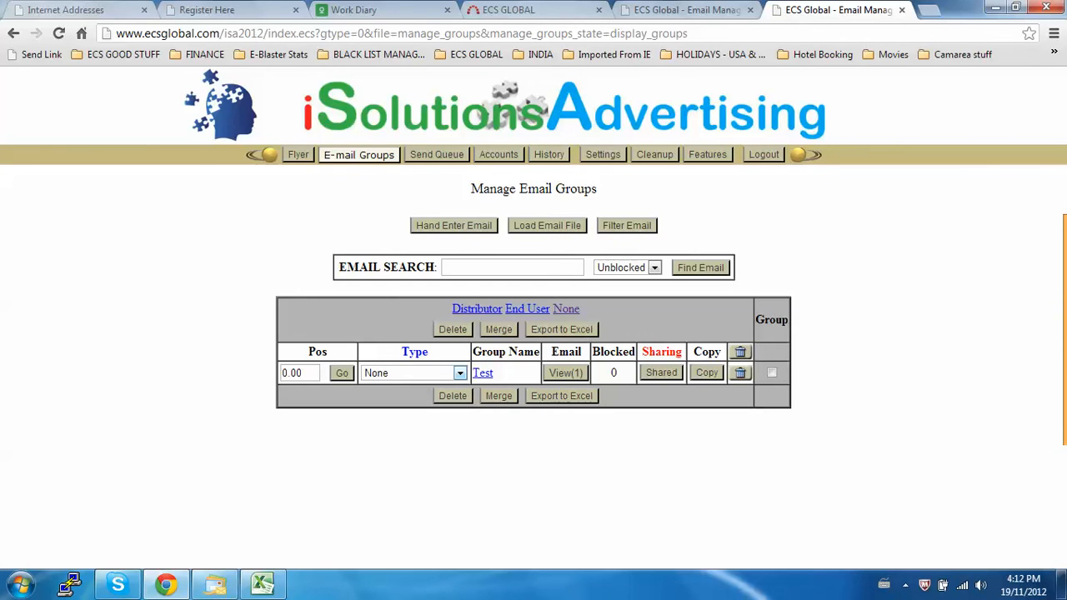
{"action": "double_click", "coordinate": [415, 352]}
{"action": "left_click", "coordinate": [460, 372]}
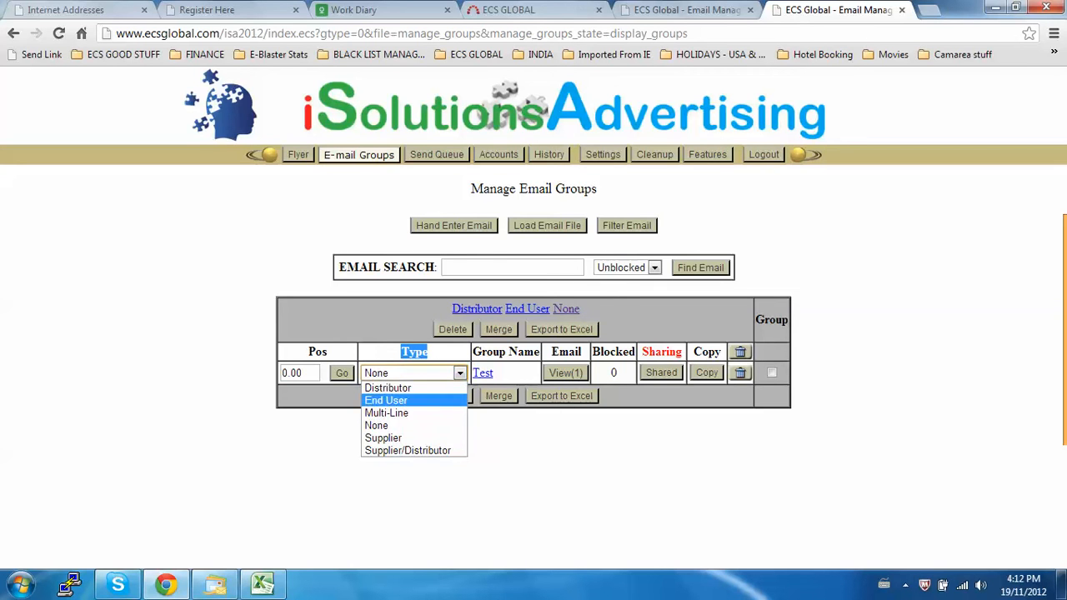
{"action": "left_click", "coordinate": [386, 401]}
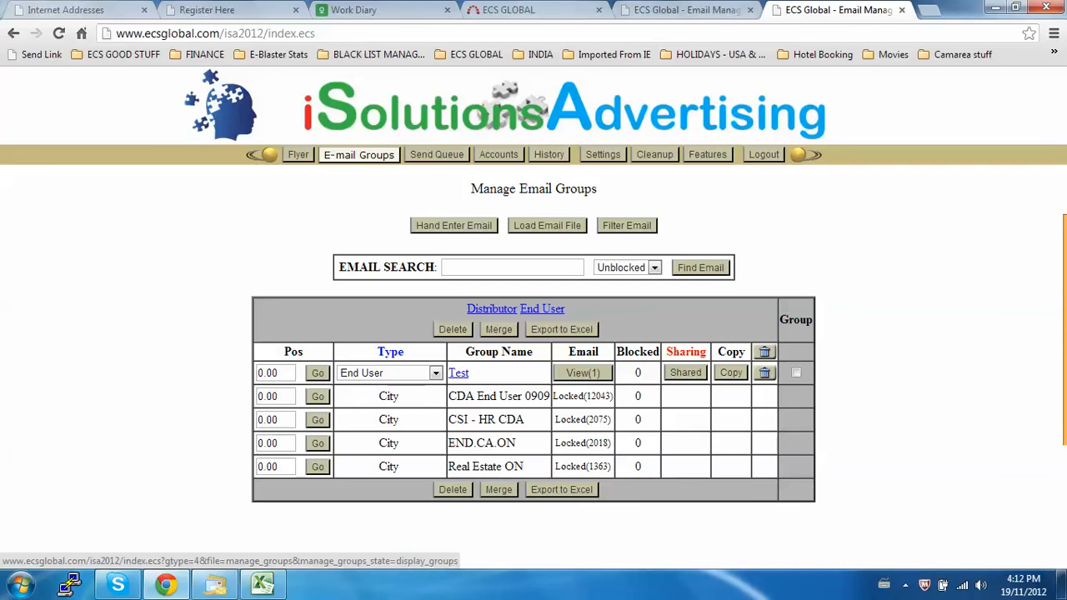
Display the End User groups and view the email addresses stored in the Test group.
{"action": "left_click", "coordinate": [542, 308]}
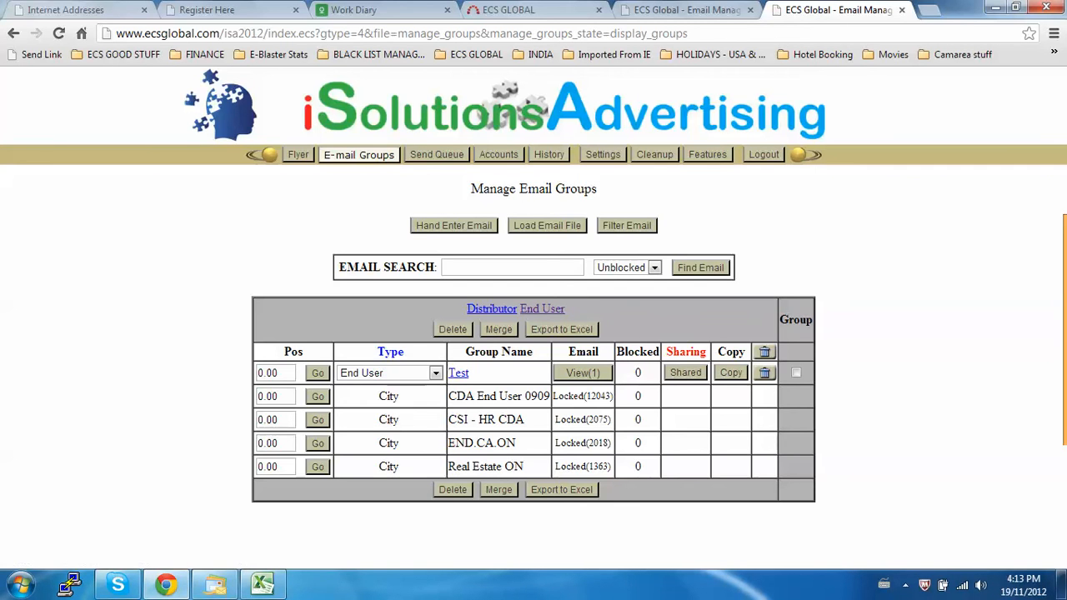
{"action": "left_click", "coordinate": [583, 373]}
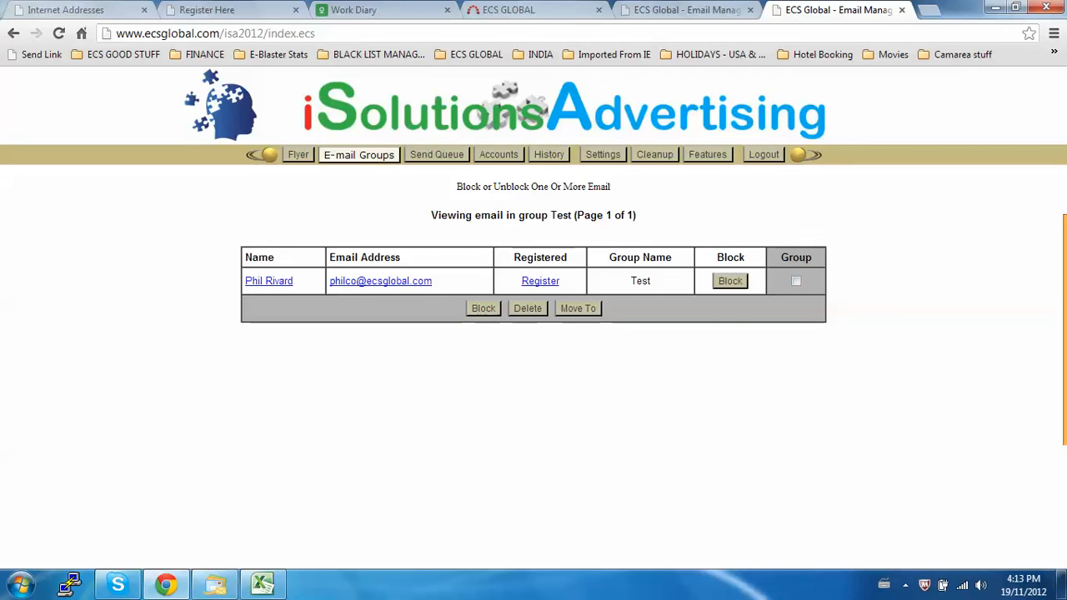
Return to the email groups overview and open the Load Email File form.
{"action": "left_click", "coordinate": [358, 155]}
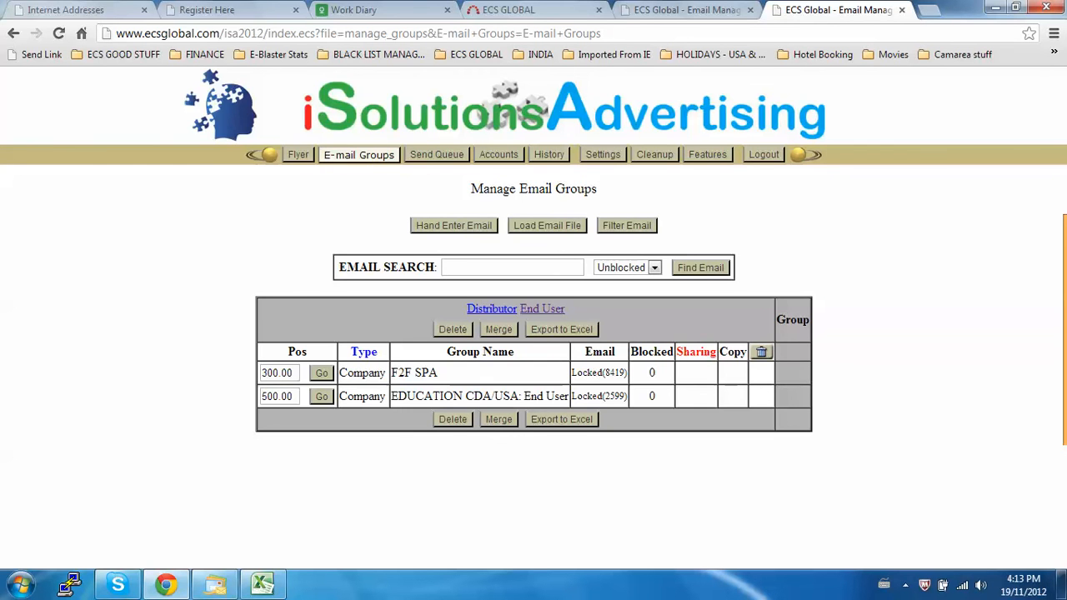
{"action": "left_click", "coordinate": [547, 225]}
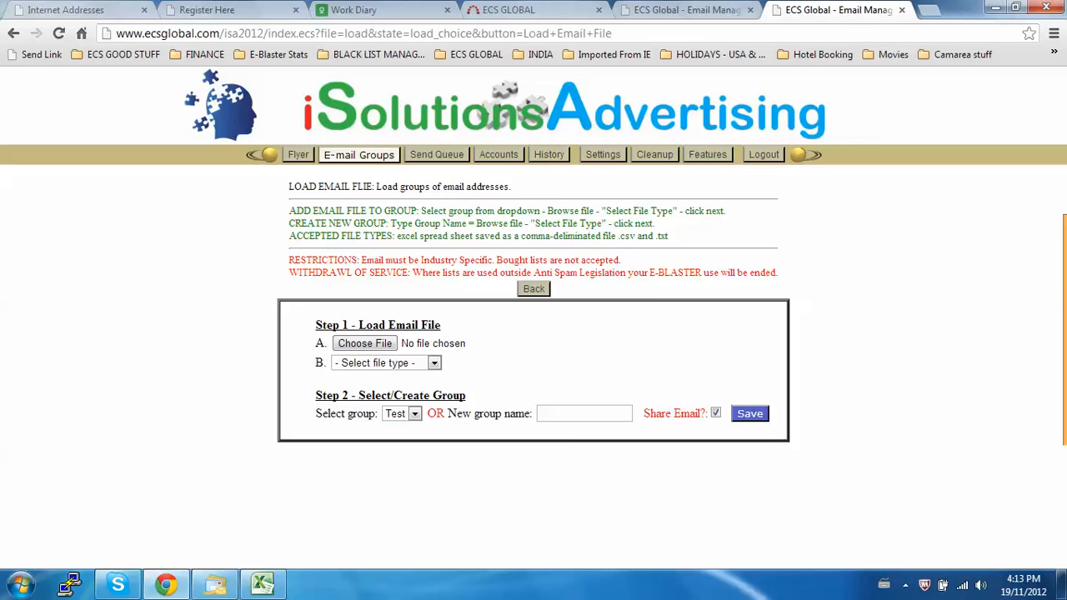
Switch to Excel and enter the contact's name in A2 and the contact's email address in B2.
{"action": "left_click", "coordinate": [262, 584]}
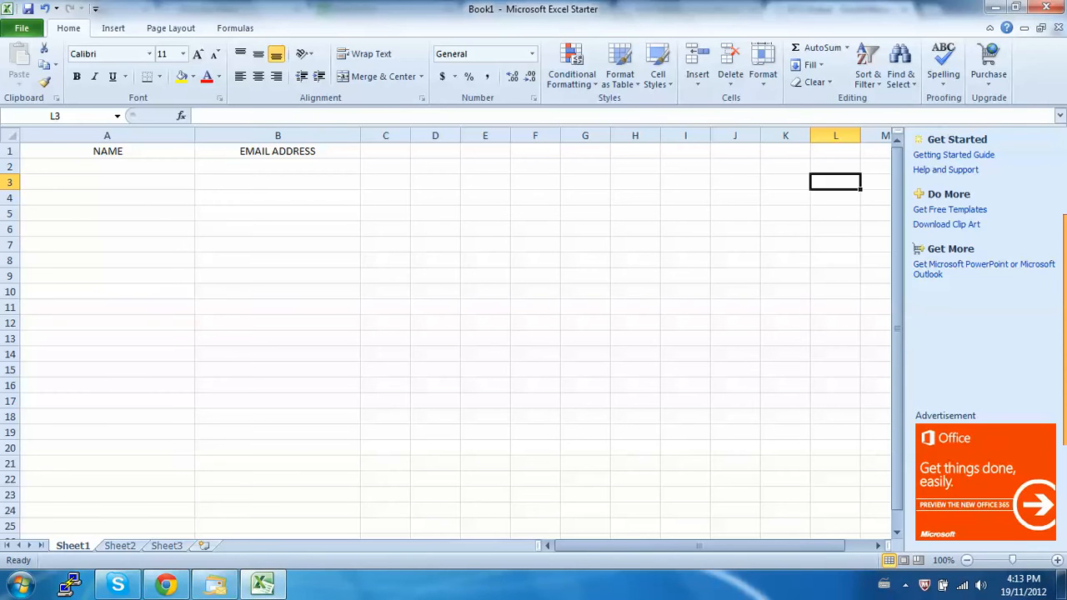
{"action": "left_click", "coordinate": [107, 167]}
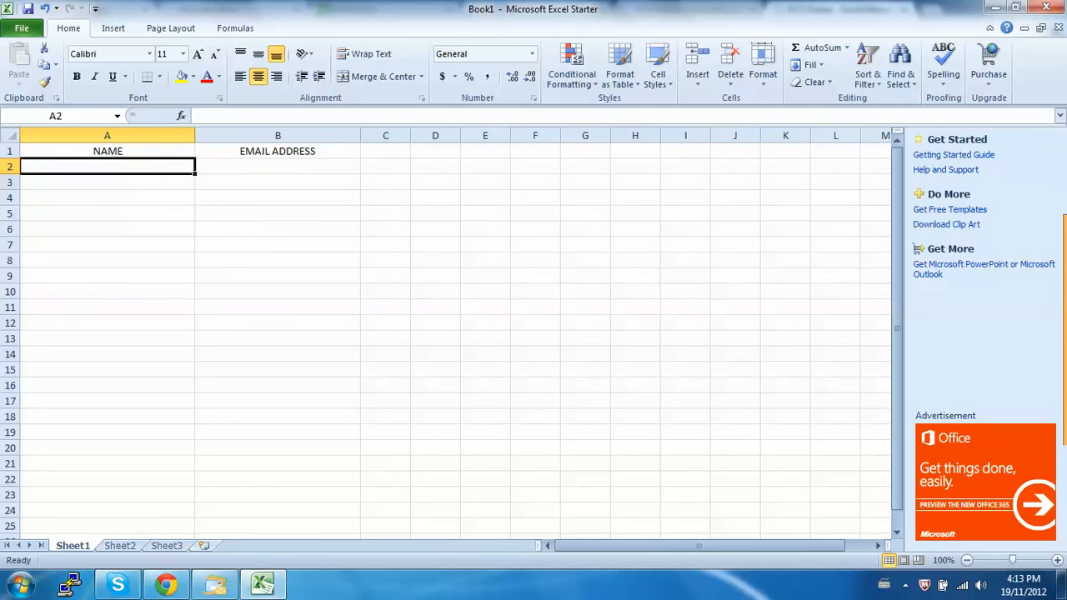
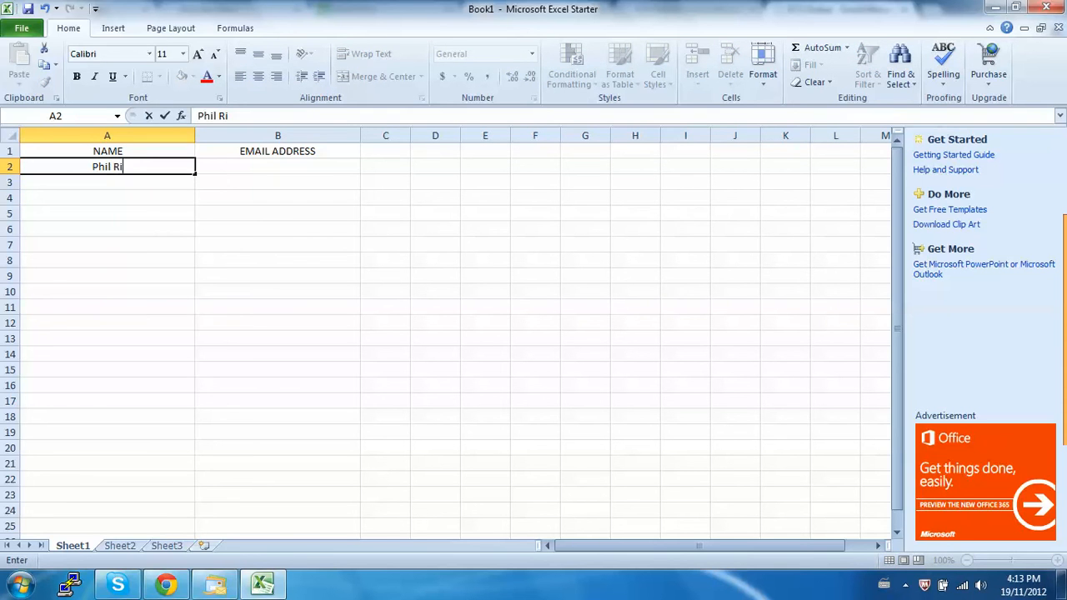
{"action": "key", "text": "Tab"}
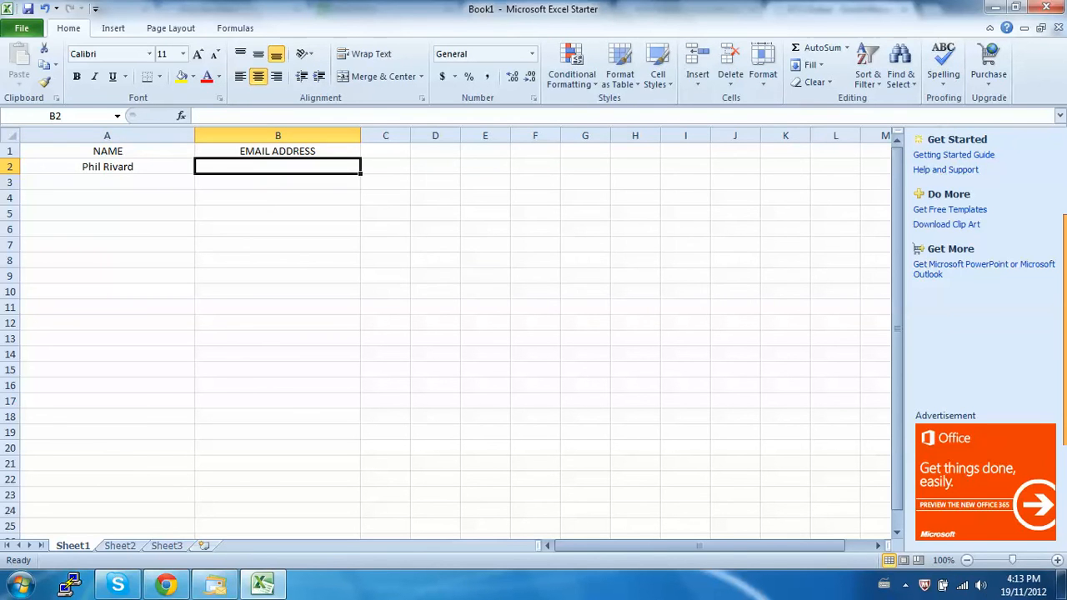
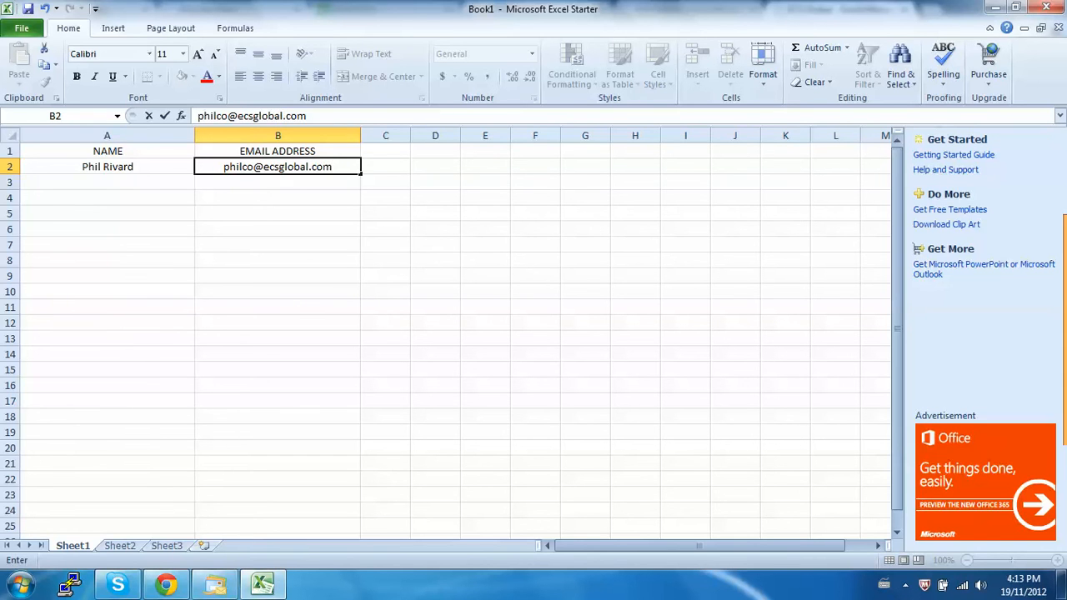
Set up saving the workbook under the file name Email Load Test with the file type Text (Tab delimited).
{"action": "left_click", "coordinate": [95, 9]}
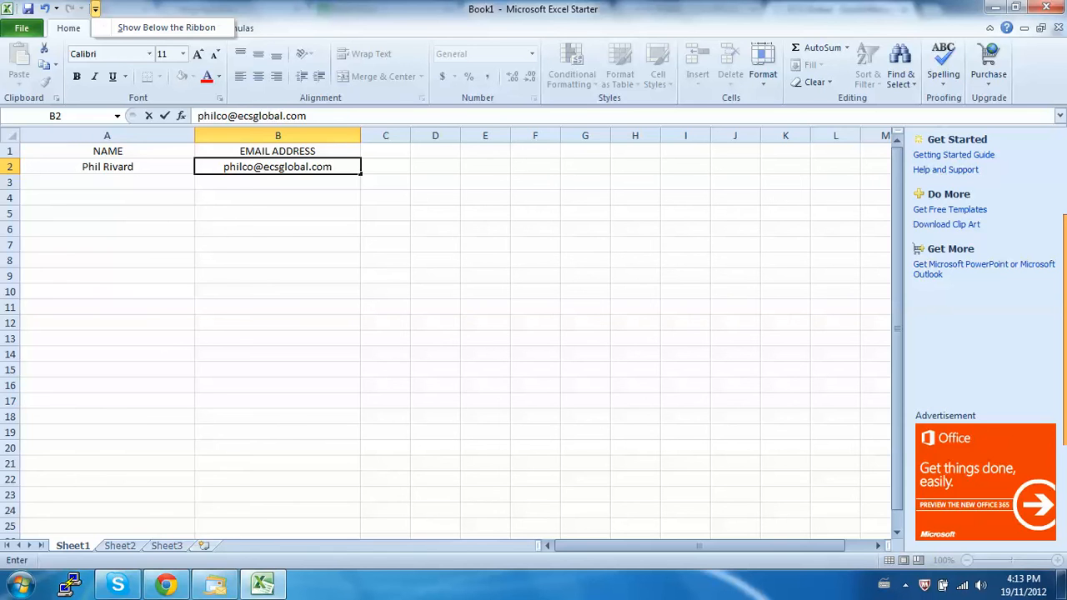
{"action": "left_click", "coordinate": [21, 29]}
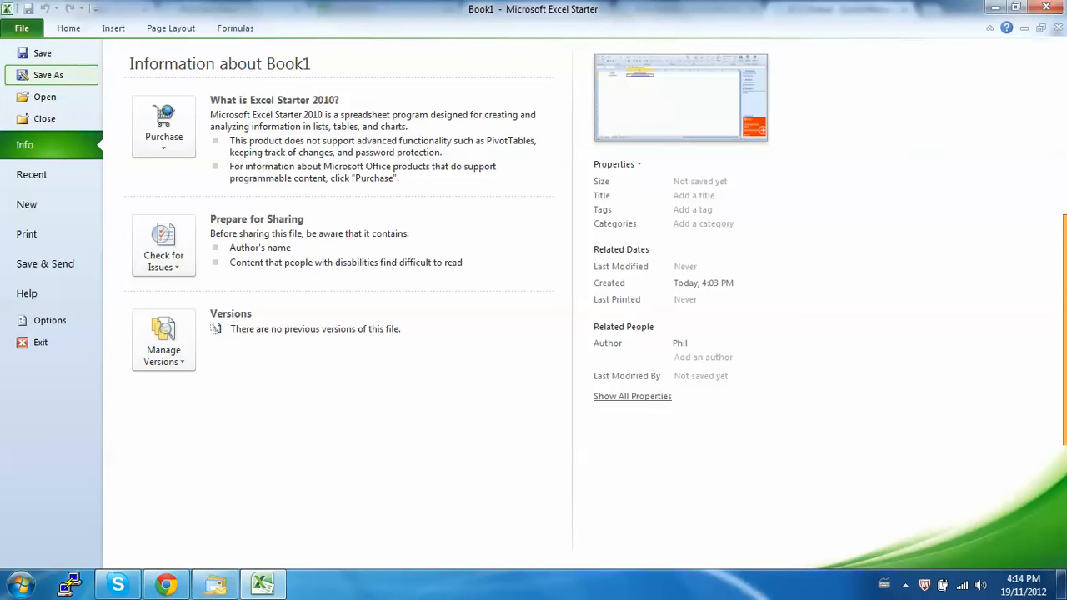
{"action": "left_click", "coordinate": [48, 75]}
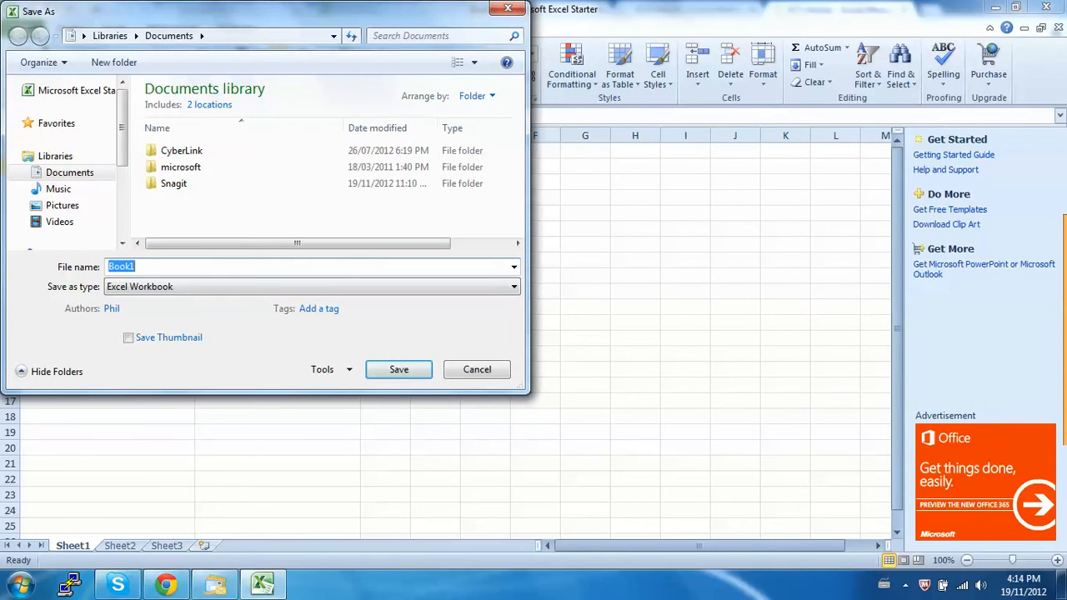
{"action": "type", "text": "Email Load Test"}
{"action": "left_click", "coordinate": [312, 287]}
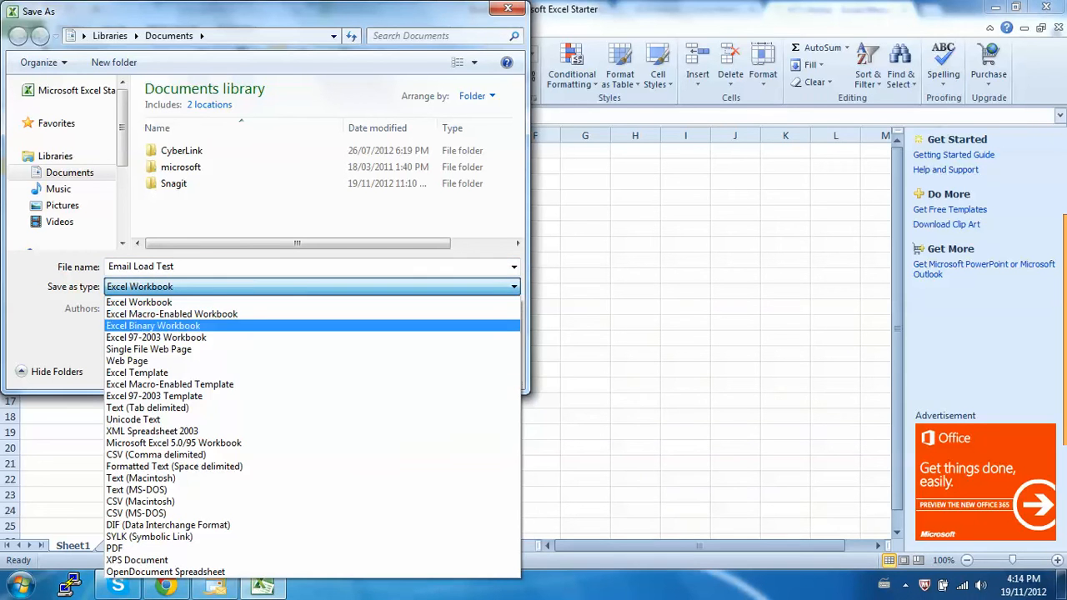
{"action": "key", "text": "Down"}
{"action": "key", "text": "Down"}
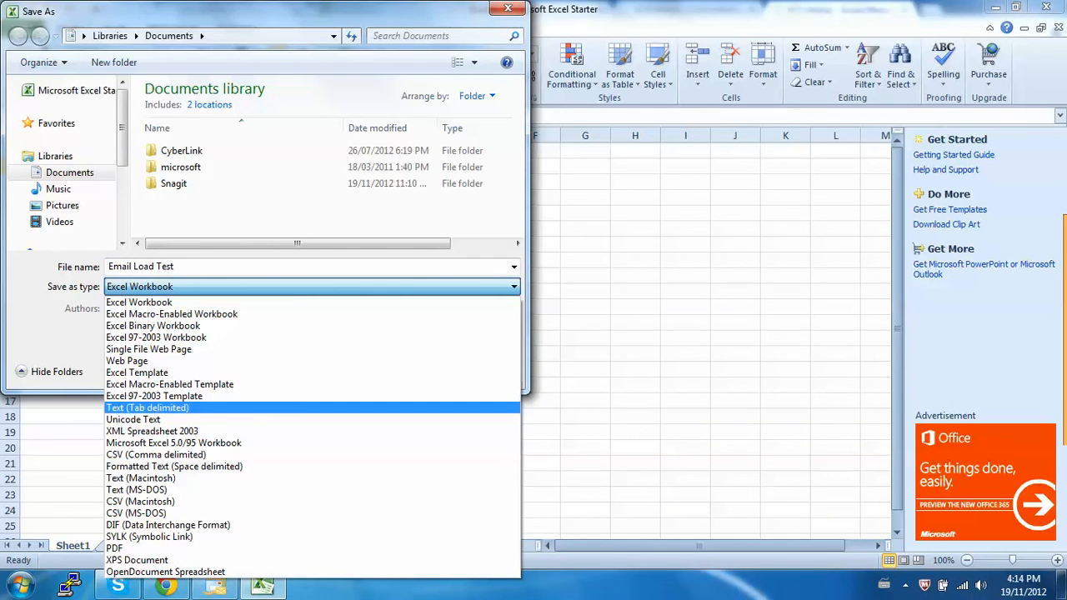
{"action": "key", "text": "Return"}
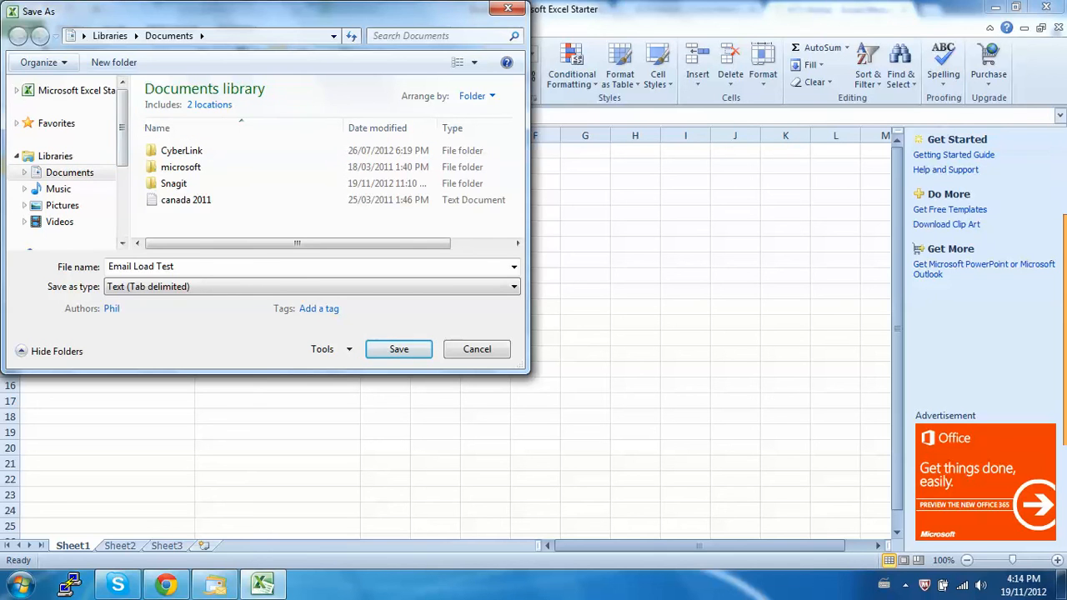
{"action": "left_click", "coordinate": [39, 62]}
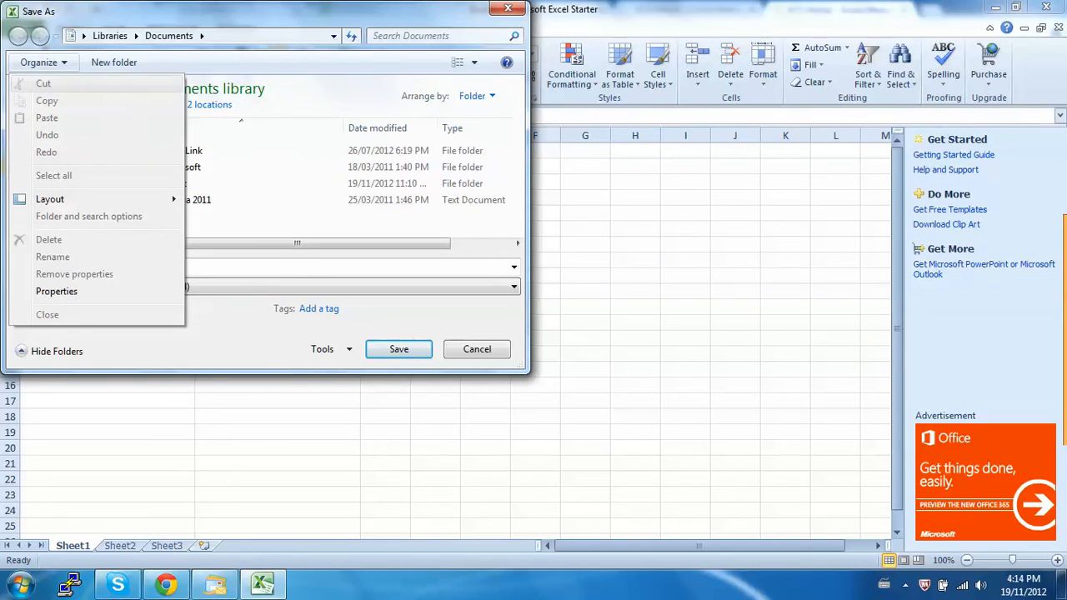
{"action": "left_click", "coordinate": [43, 63]}
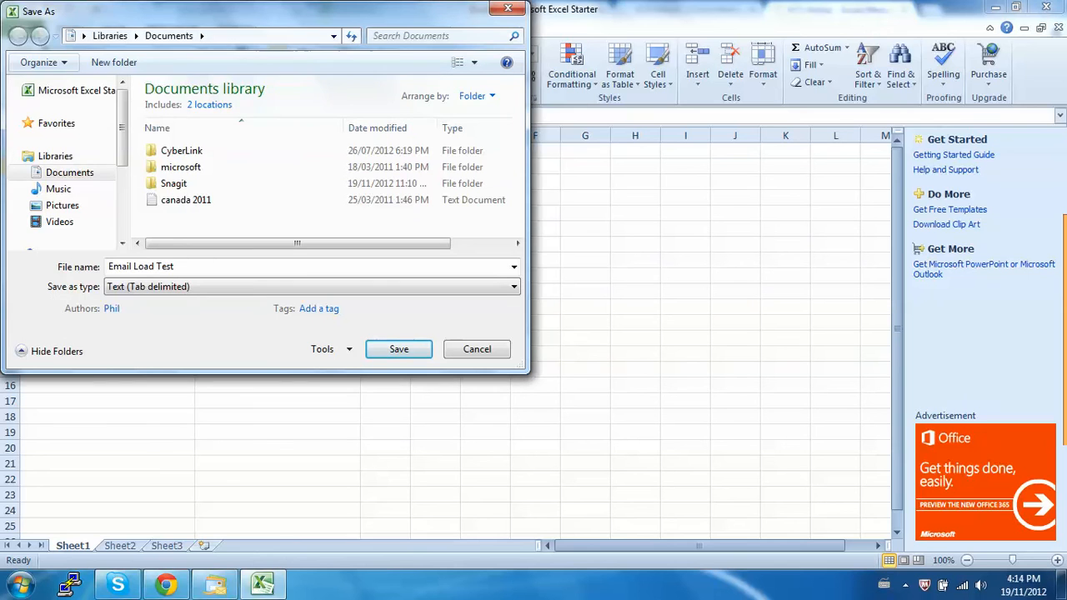
{"action": "left_click", "coordinate": [334, 35]}
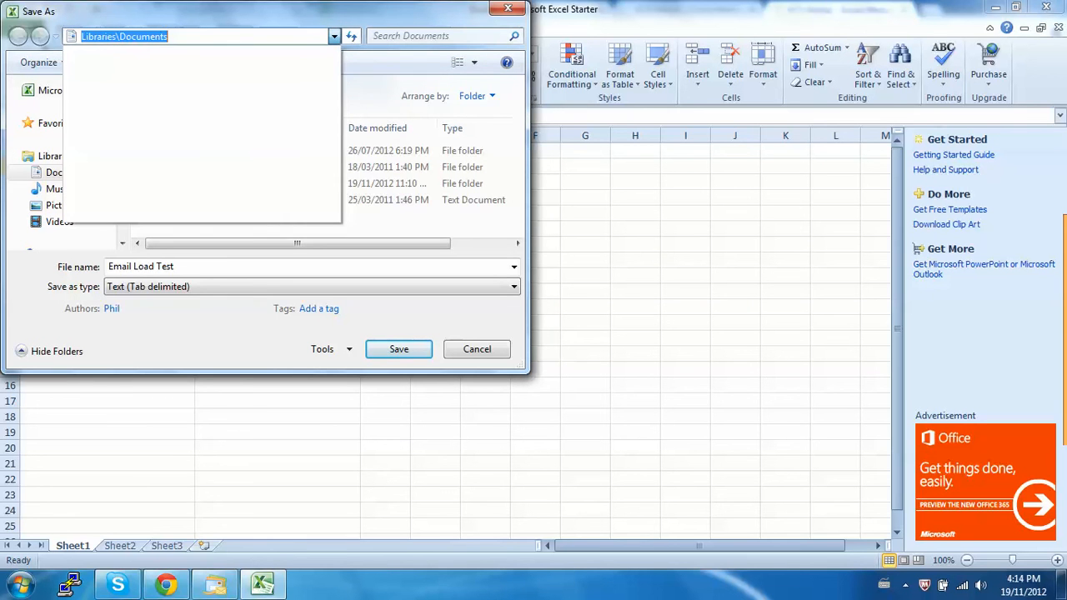
{"action": "left_click", "coordinate": [334, 36]}
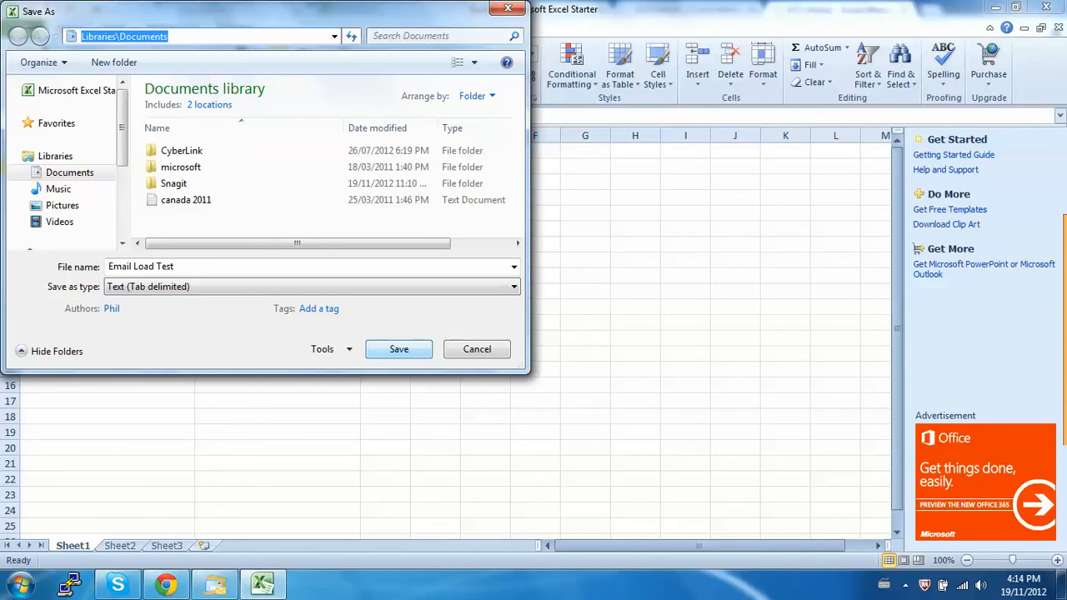
Save the file in the Documents library with only the active sheet, keeping the tab-delimited text format.
{"action": "left_click", "coordinate": [399, 350]}
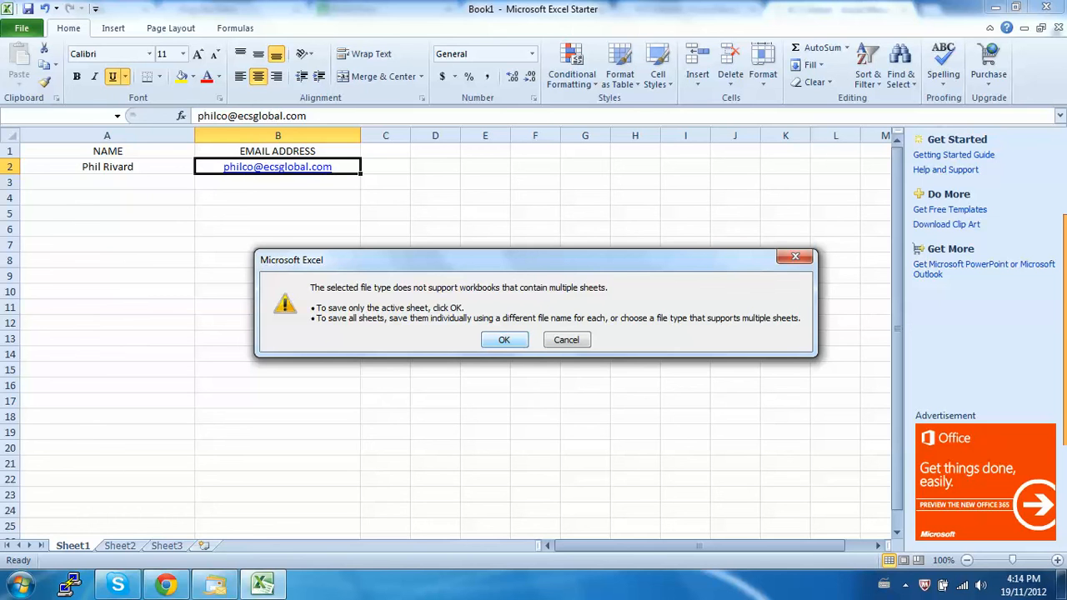
{"action": "key", "text": "Return"}
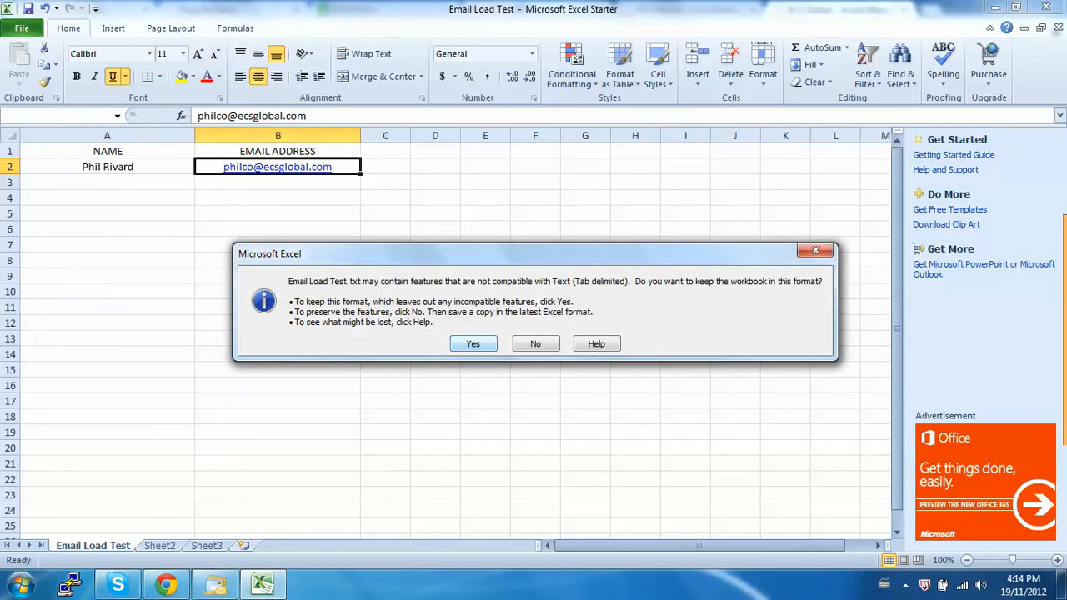
{"action": "key", "text": "Return"}
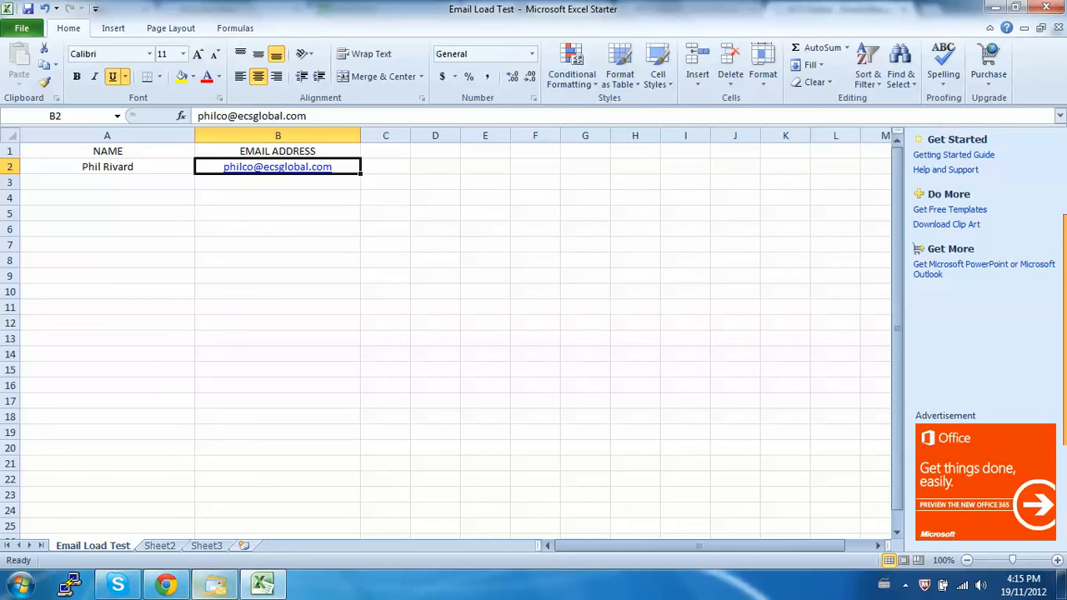
Switch to Chrome and choose Email Load Test from My Documents as the email file to load.
{"action": "left_click", "coordinate": [167, 585]}
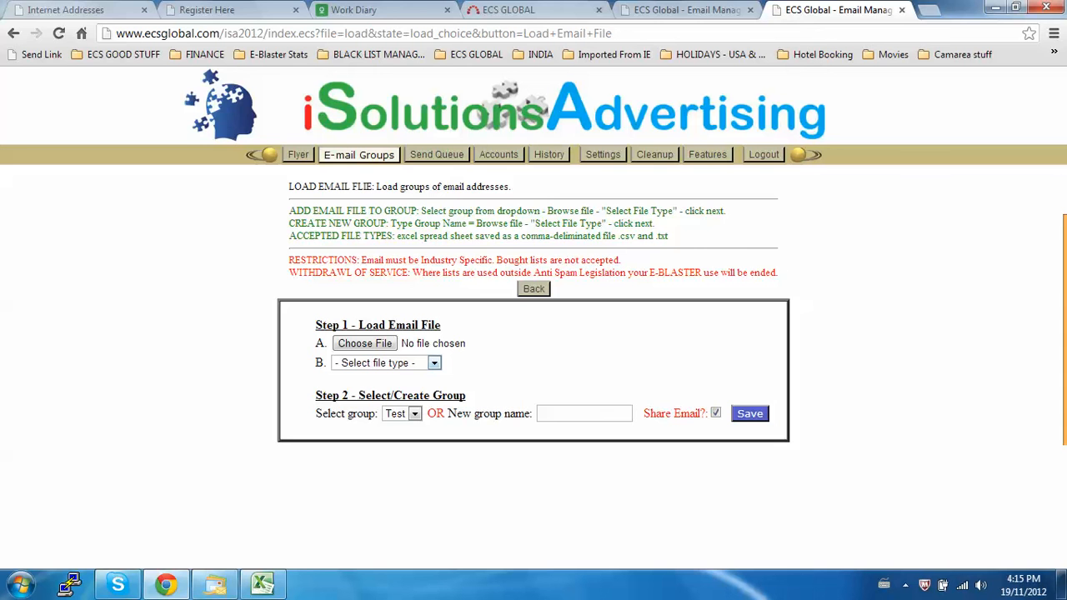
{"action": "left_click", "coordinate": [364, 343]}
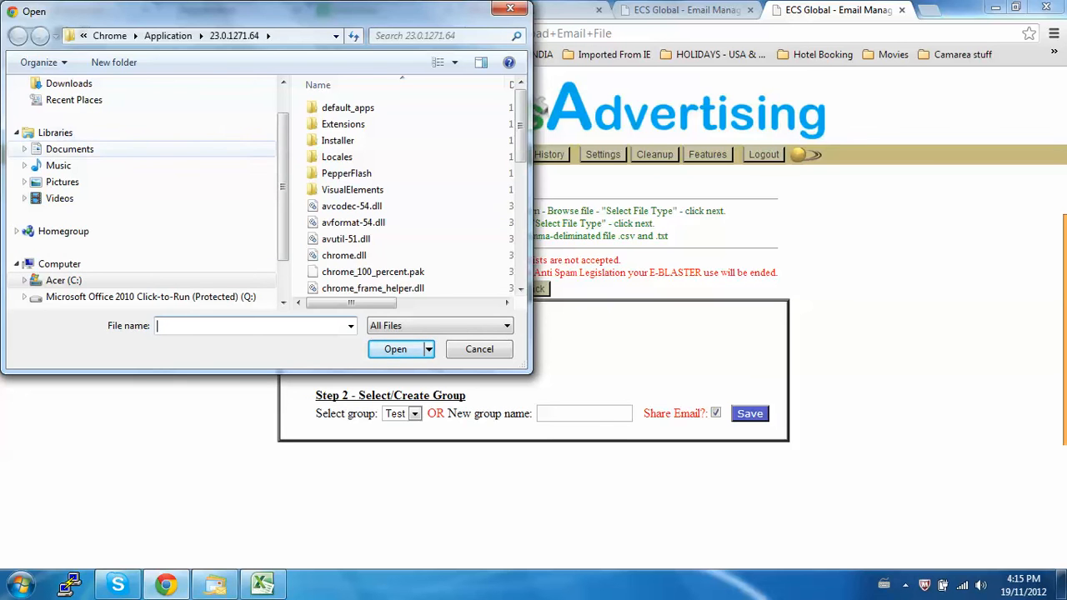
{"action": "left_click", "coordinate": [24, 149]}
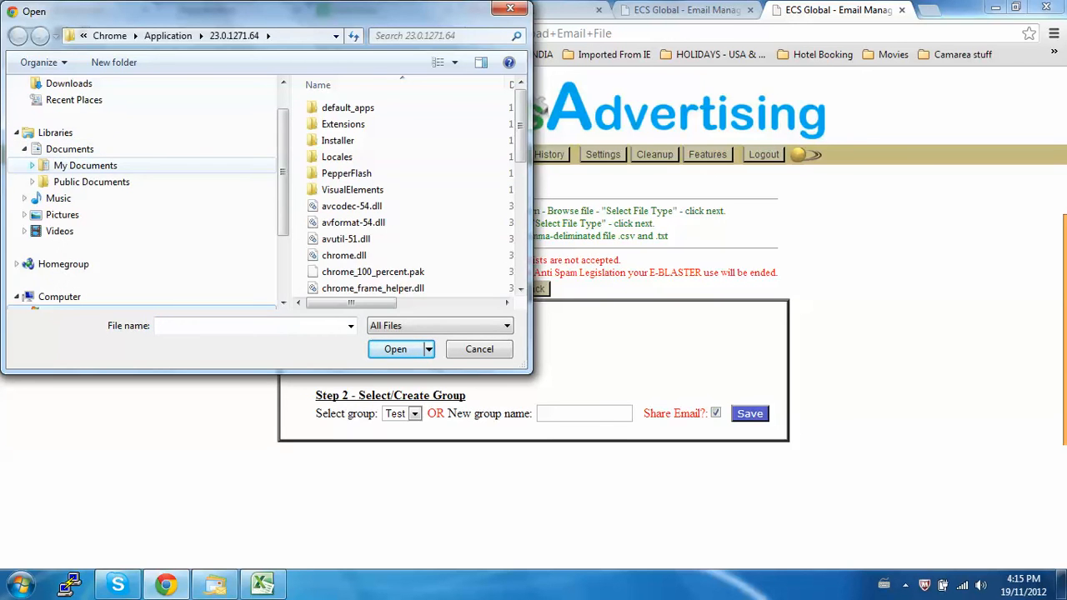
{"action": "left_click", "coordinate": [32, 165]}
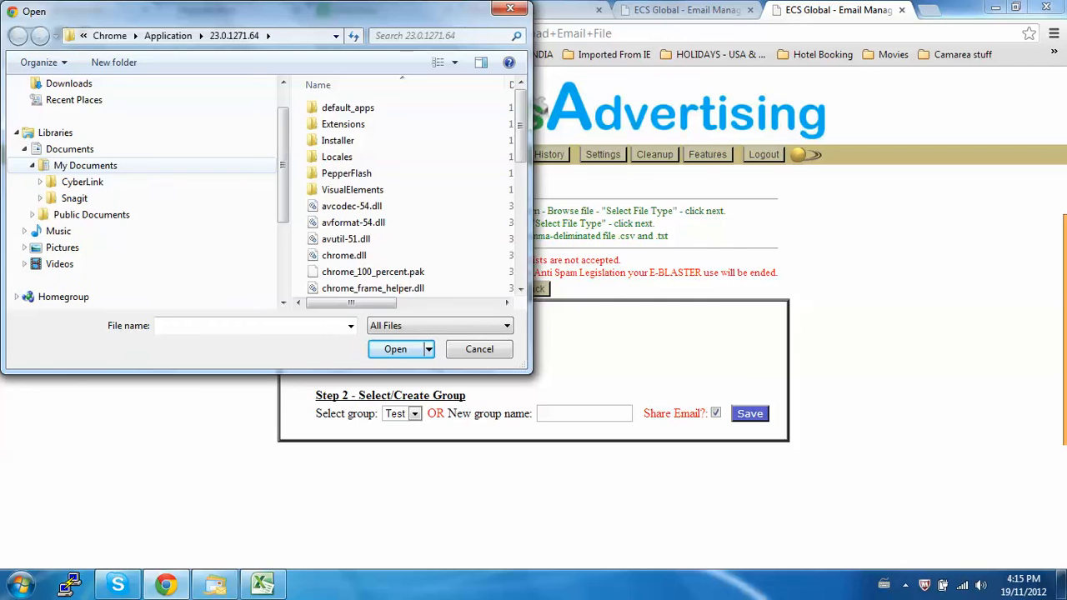
{"action": "left_click", "coordinate": [85, 166]}
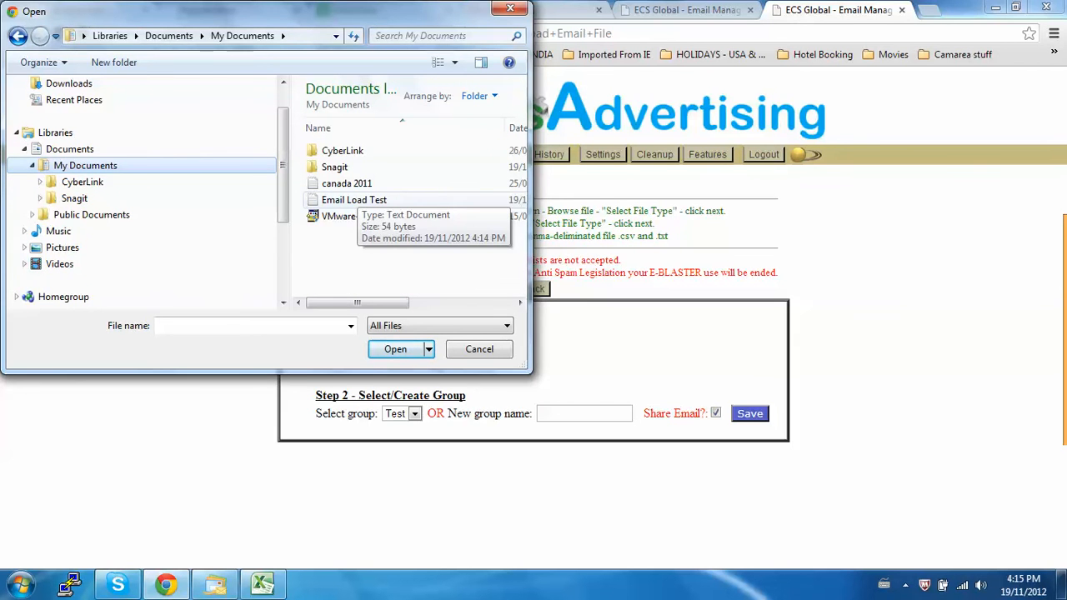
{"action": "double_click", "coordinate": [355, 201]}
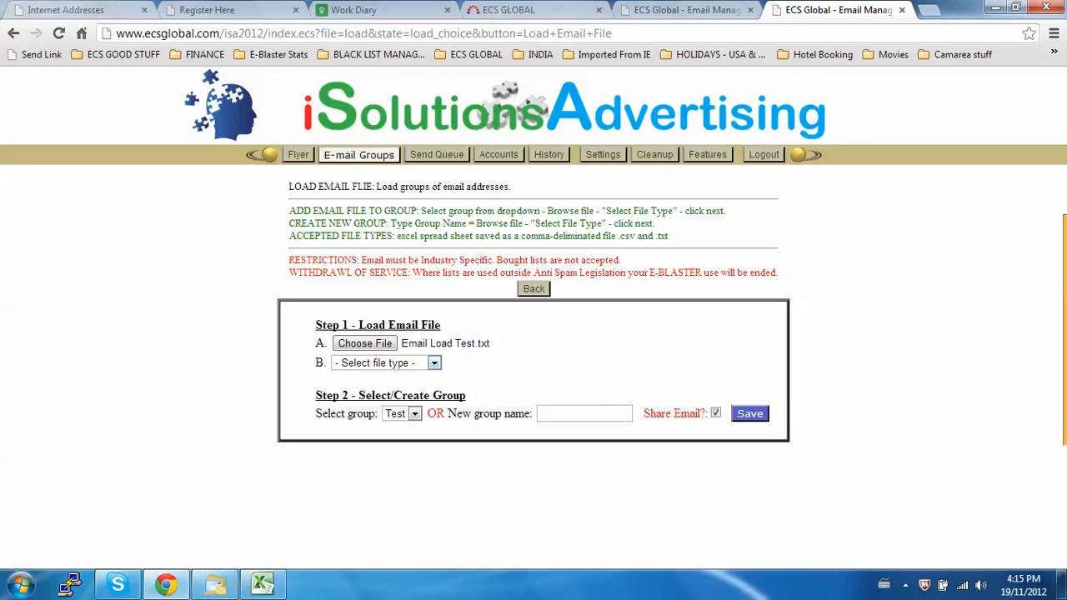
Set the file type to Tab-deliminated and save the loaded email file into the existing Test group.
{"action": "left_click", "coordinate": [434, 364]}
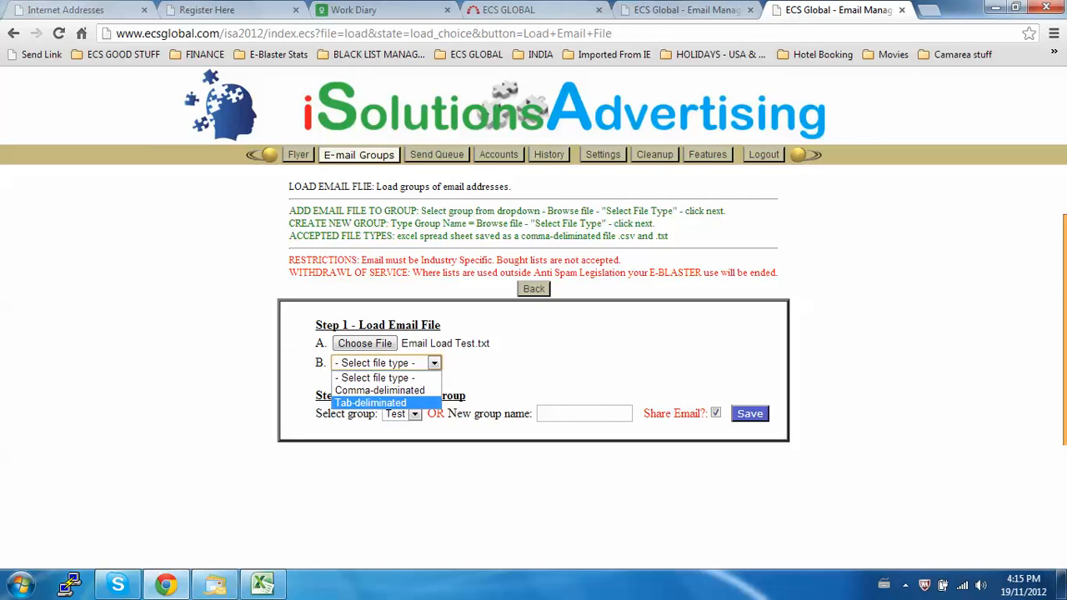
{"action": "left_click", "coordinate": [384, 402]}
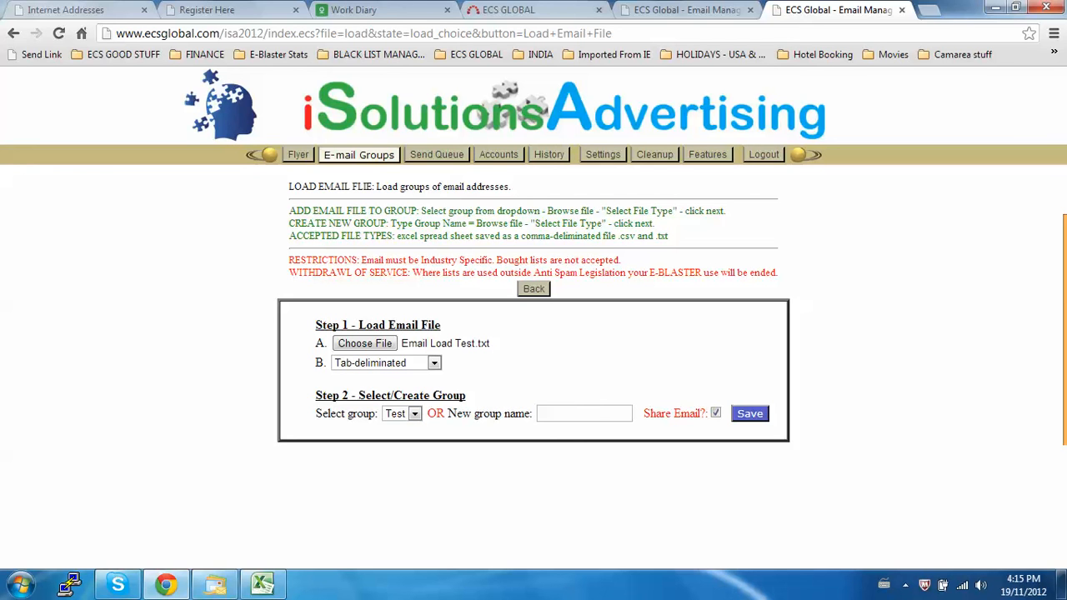
{"action": "left_click", "coordinate": [585, 414]}
{"action": "left_click", "coordinate": [717, 413]}
{"action": "left_click", "coordinate": [751, 414]}
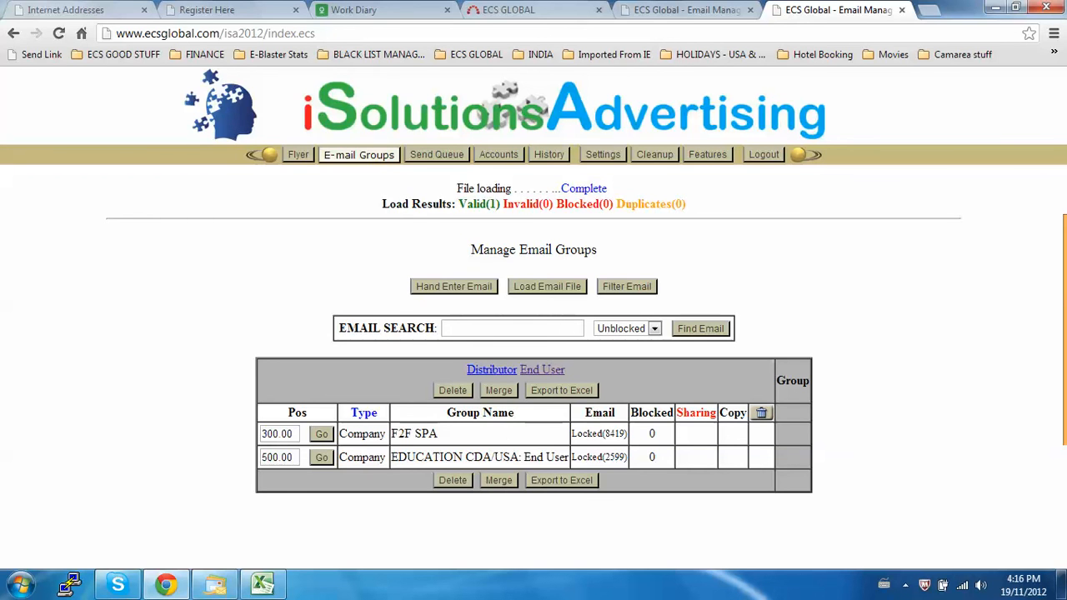
View the emails stored in the End User group Test, then return to the email groups overview.
{"action": "left_click", "coordinate": [542, 370]}
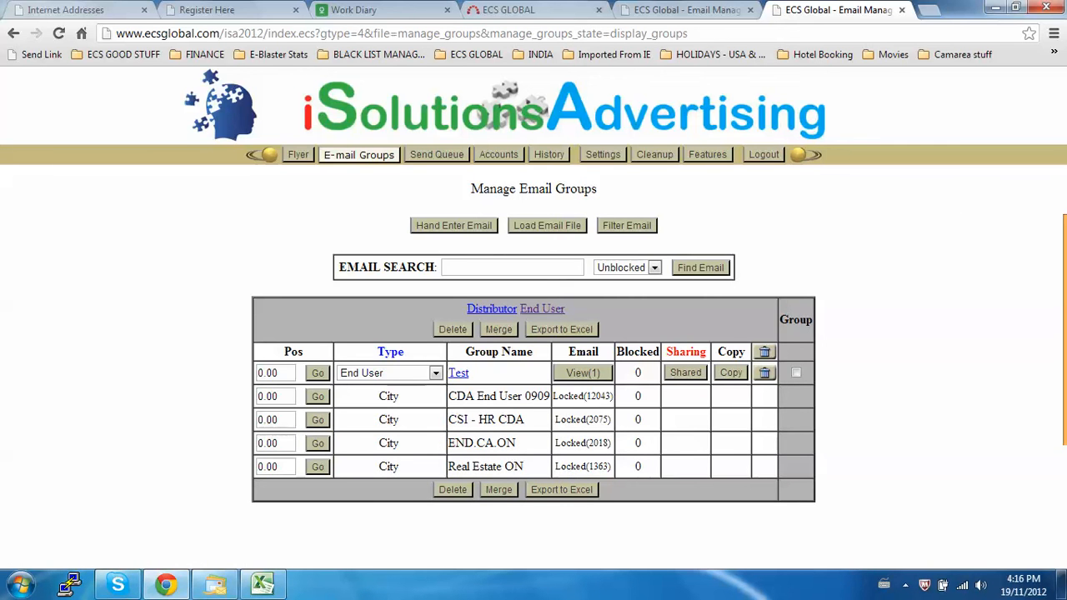
{"action": "left_click", "coordinate": [583, 373]}
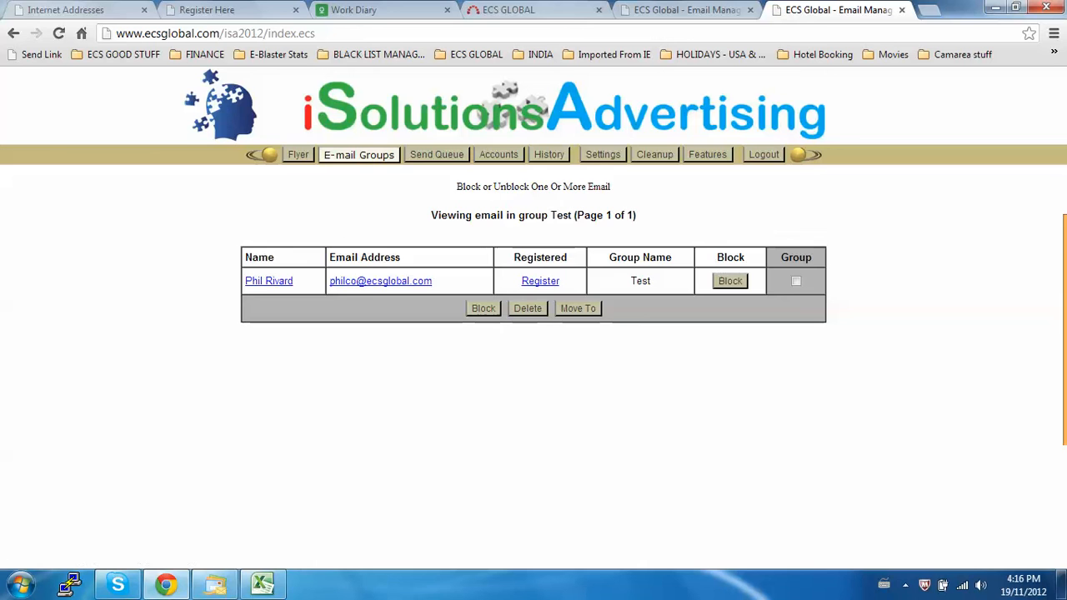
{"action": "left_click", "coordinate": [360, 155]}
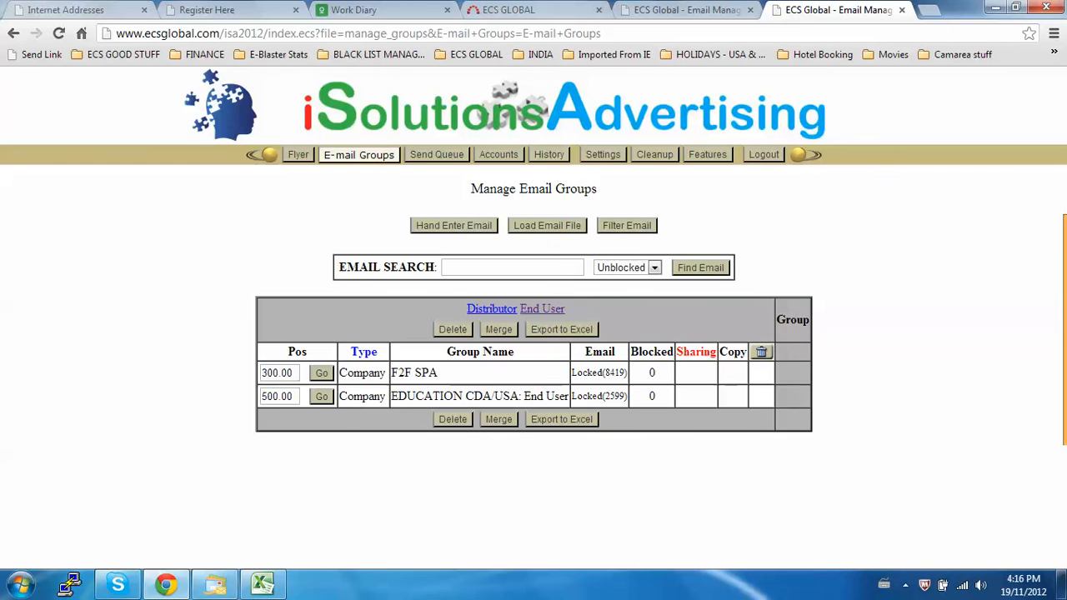
Review the Hand Enter Email and Load Email File forms and return to the email groups overview.
{"action": "left_click", "coordinate": [454, 225]}
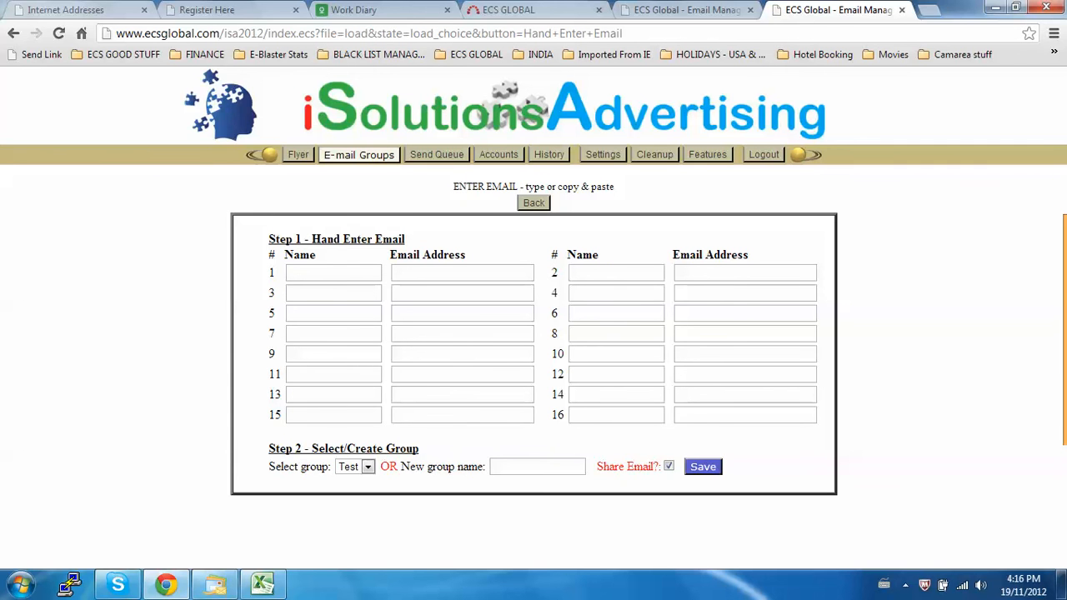
{"action": "left_click", "coordinate": [533, 203]}
{"action": "left_click", "coordinate": [547, 225]}
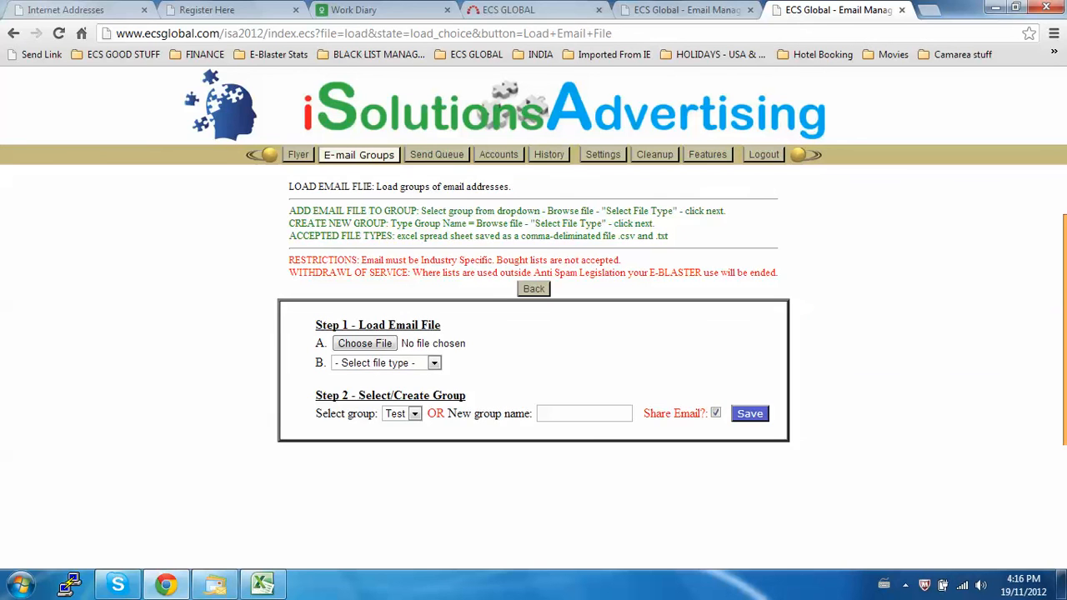
{"action": "left_click", "coordinate": [534, 289]}
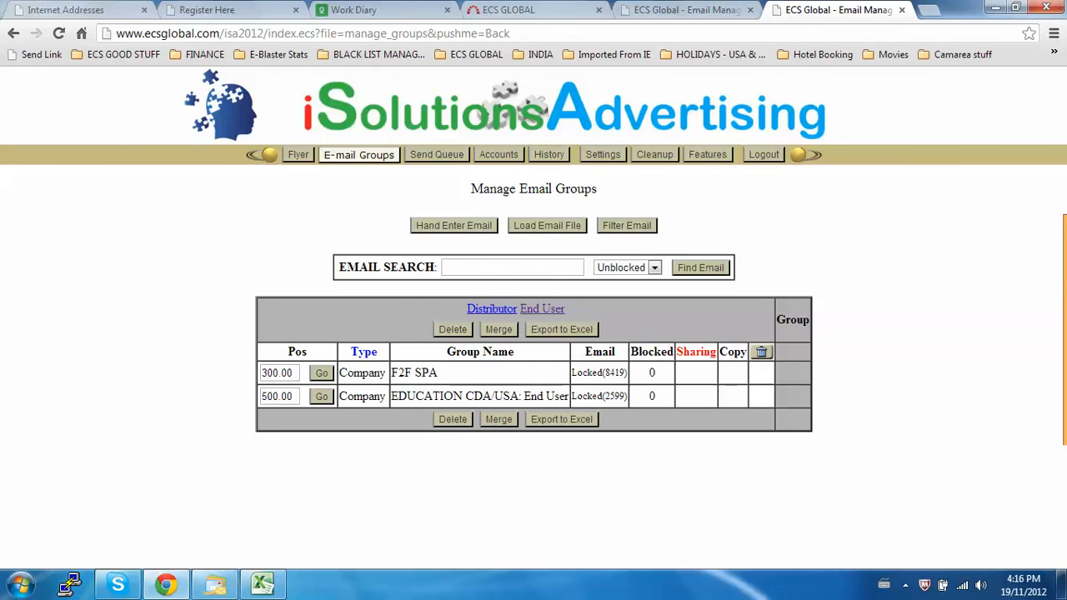
Switch to Excel and check the file name and file type offered for saving the workbook, without saving it.
{"action": "left_click", "coordinate": [262, 585]}
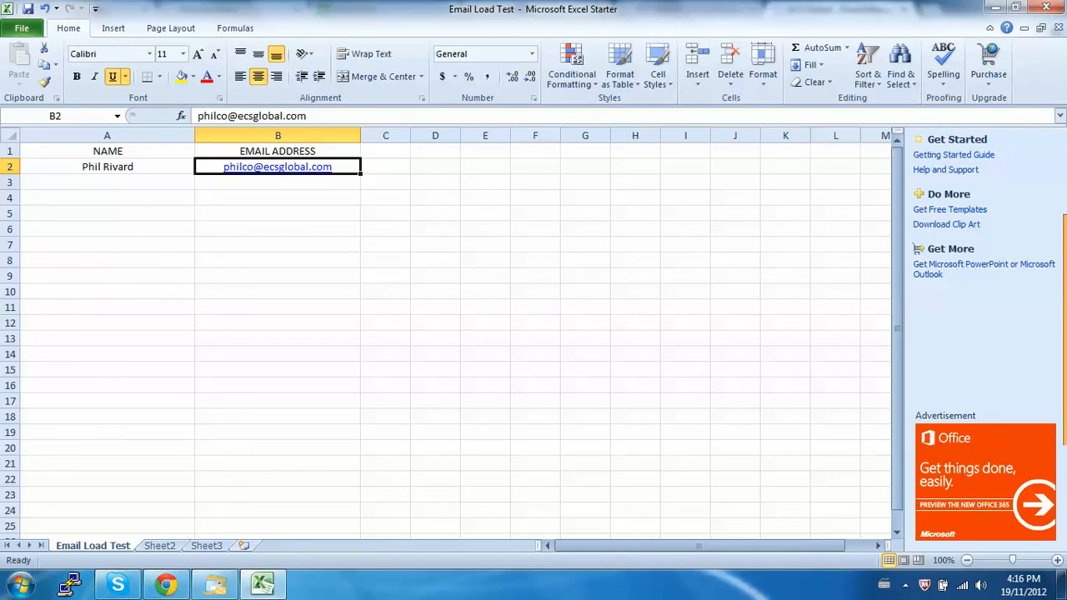
{"action": "left_click", "coordinate": [21, 29]}
{"action": "left_click", "coordinate": [48, 74]}
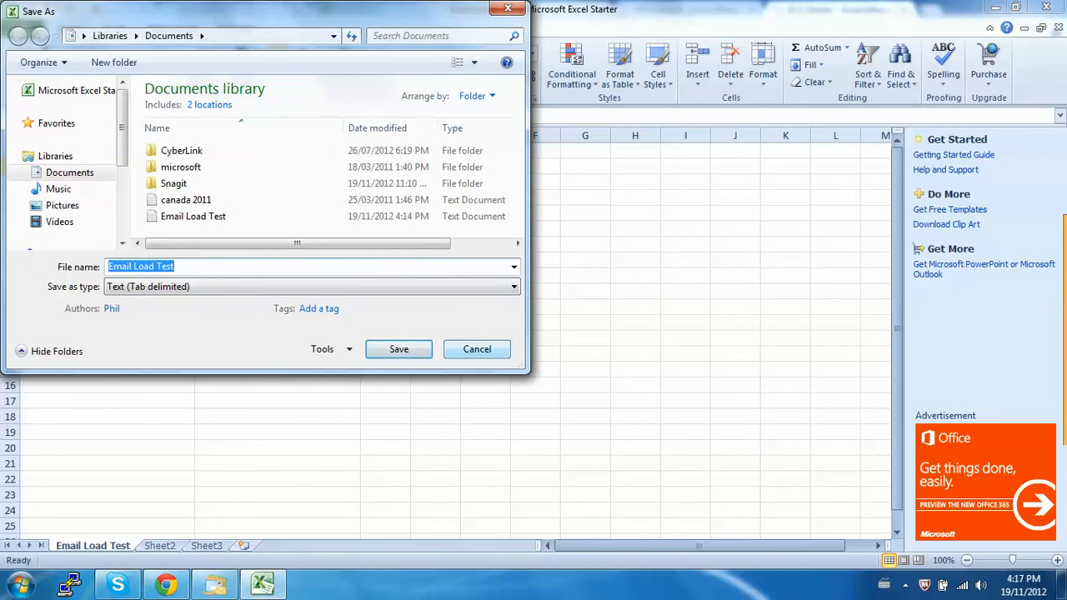
{"action": "left_click", "coordinate": [477, 348]}
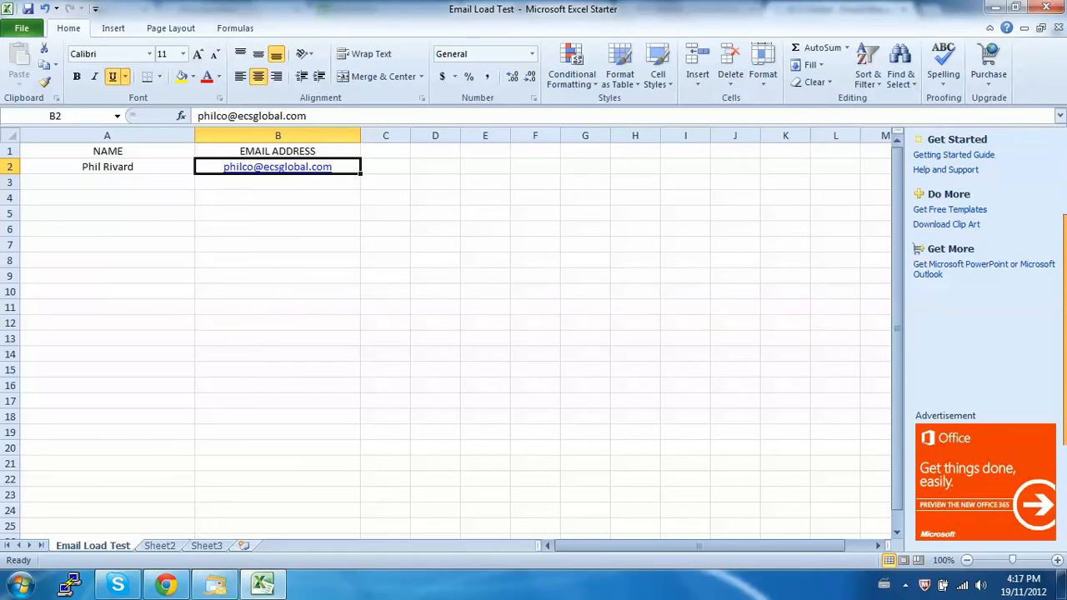
Switch to Chrome and prepare another email file load with Email Load Test.txt and the file type Tab-deliminated.
{"action": "left_click", "coordinate": [167, 586]}
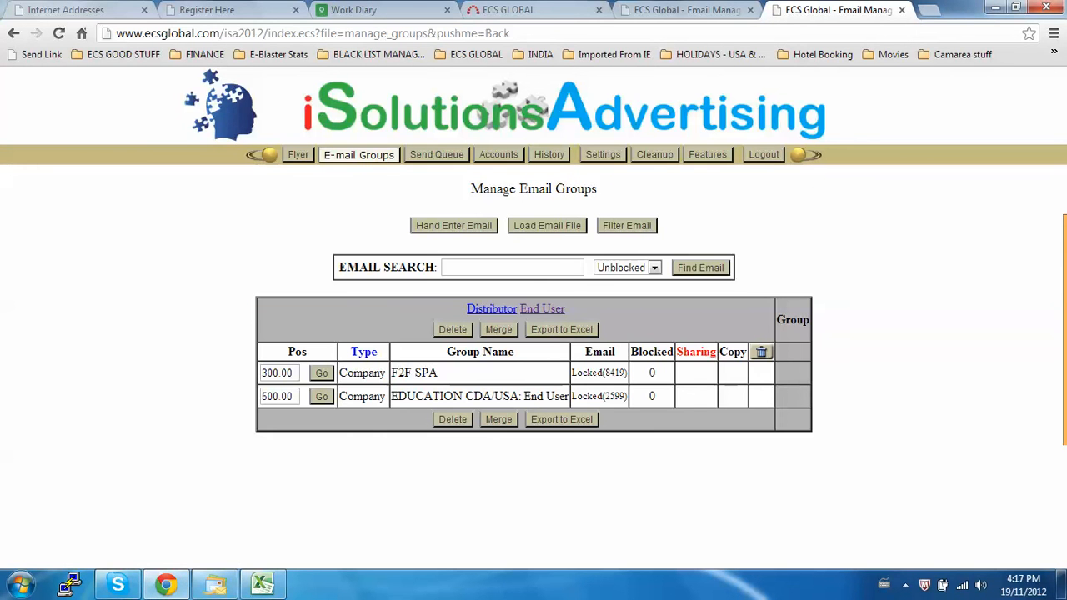
{"action": "left_click", "coordinate": [548, 226]}
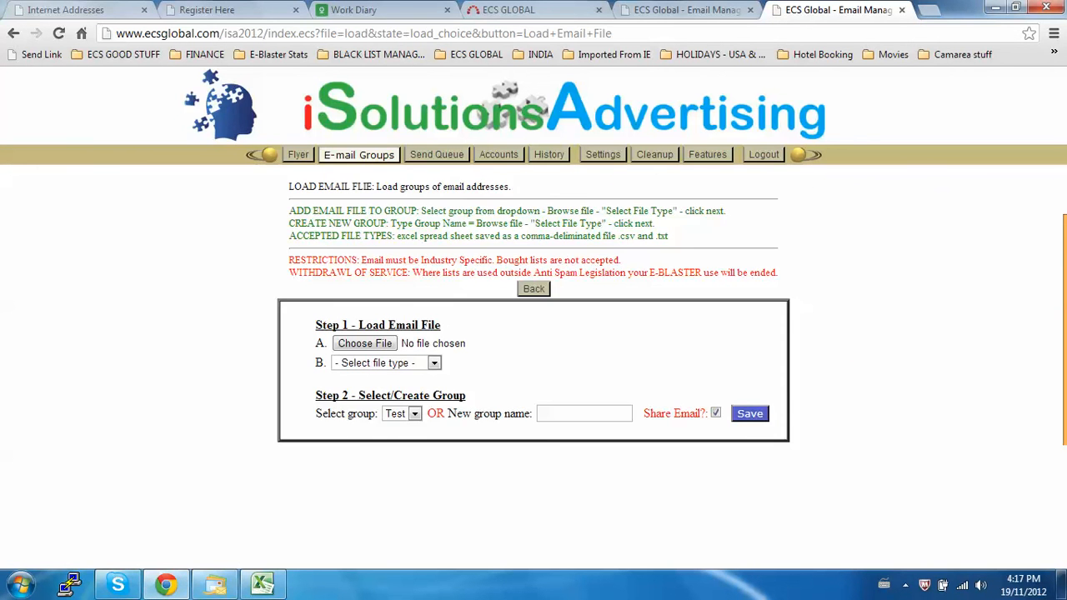
{"action": "left_click", "coordinate": [360, 343]}
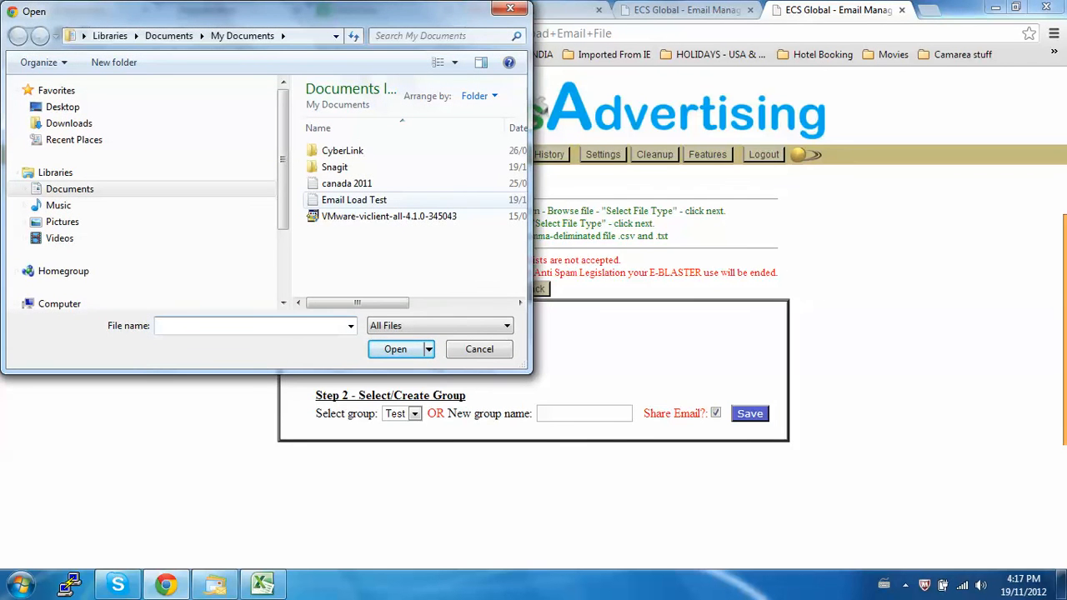
{"action": "double_click", "coordinate": [354, 200]}
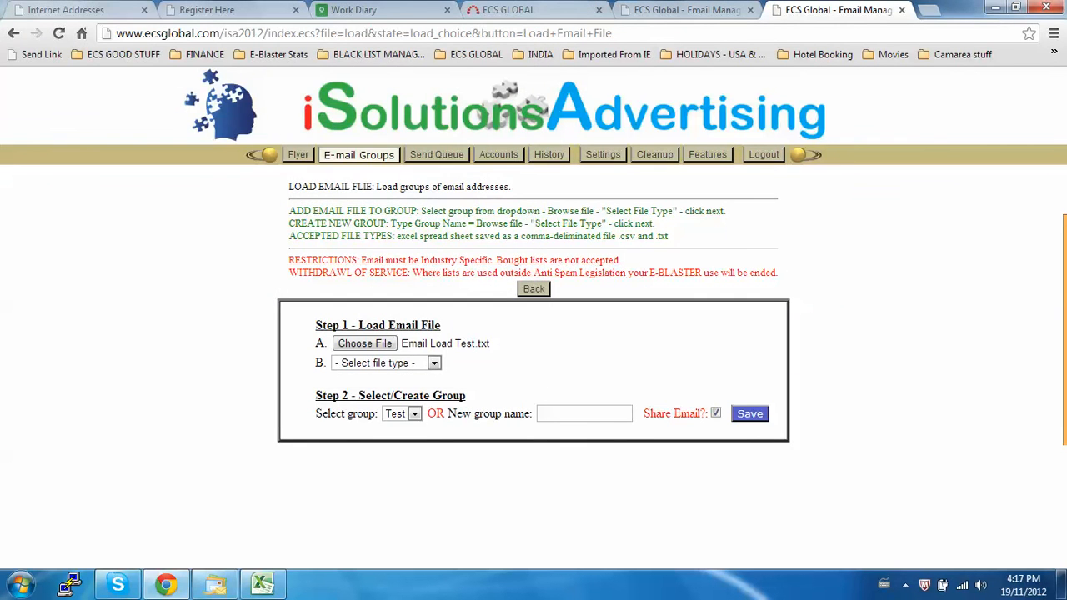
{"action": "left_click", "coordinate": [435, 363]}
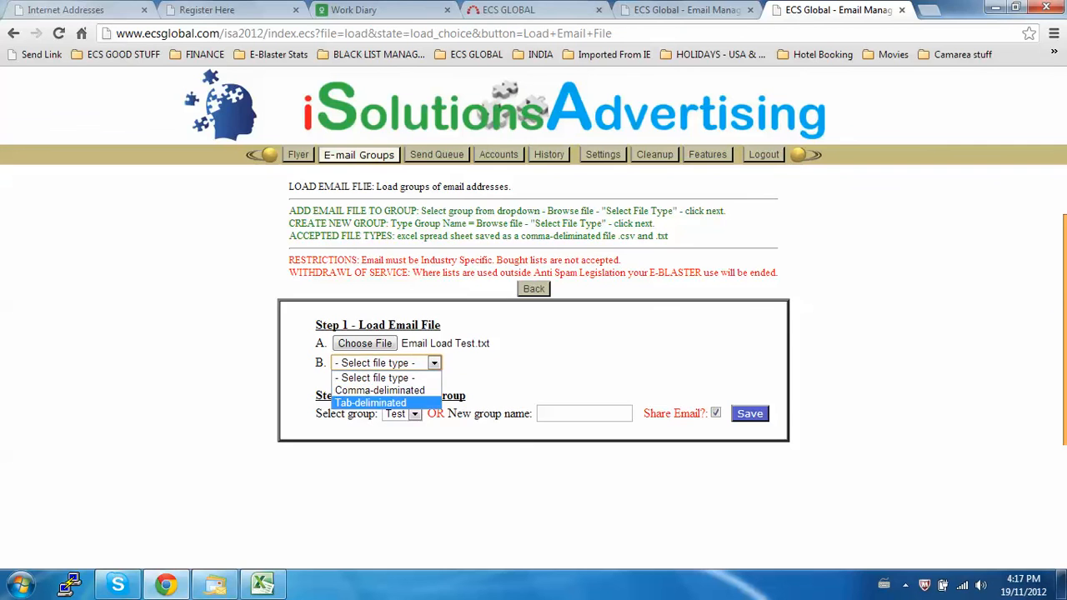
{"action": "left_click", "coordinate": [382, 403]}
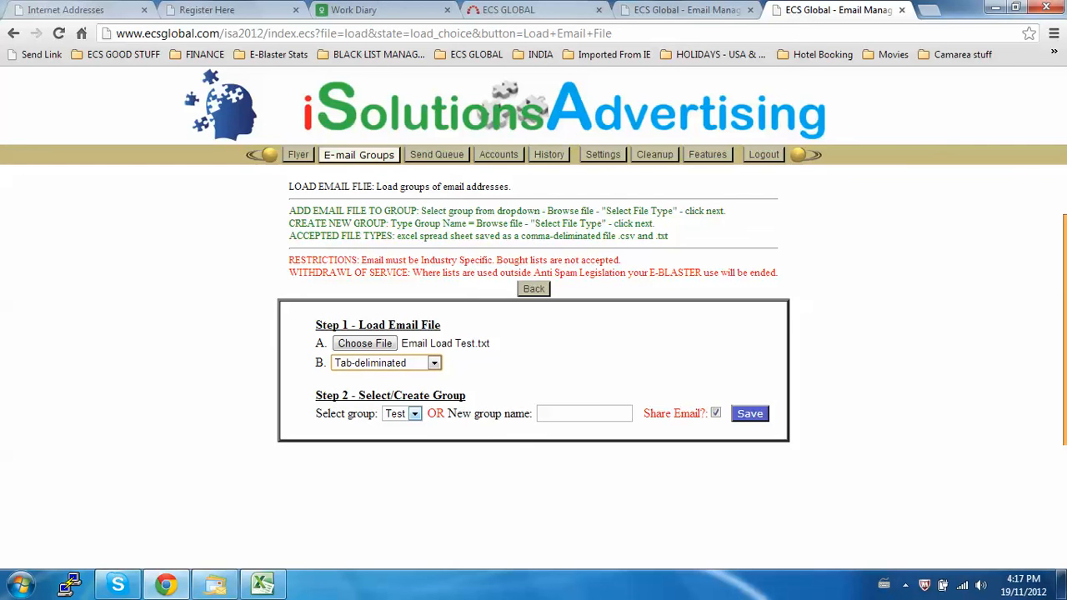
Enter Test2 as the new group name and save the email file load.
{"action": "left_click", "coordinate": [584, 413]}
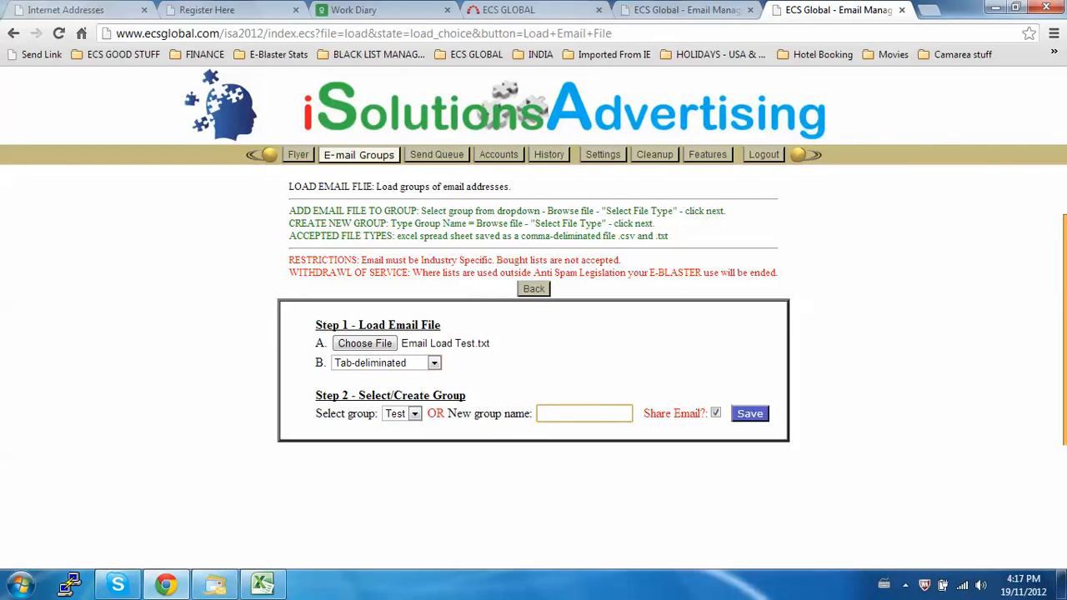
{"action": "type", "text": "Test"}
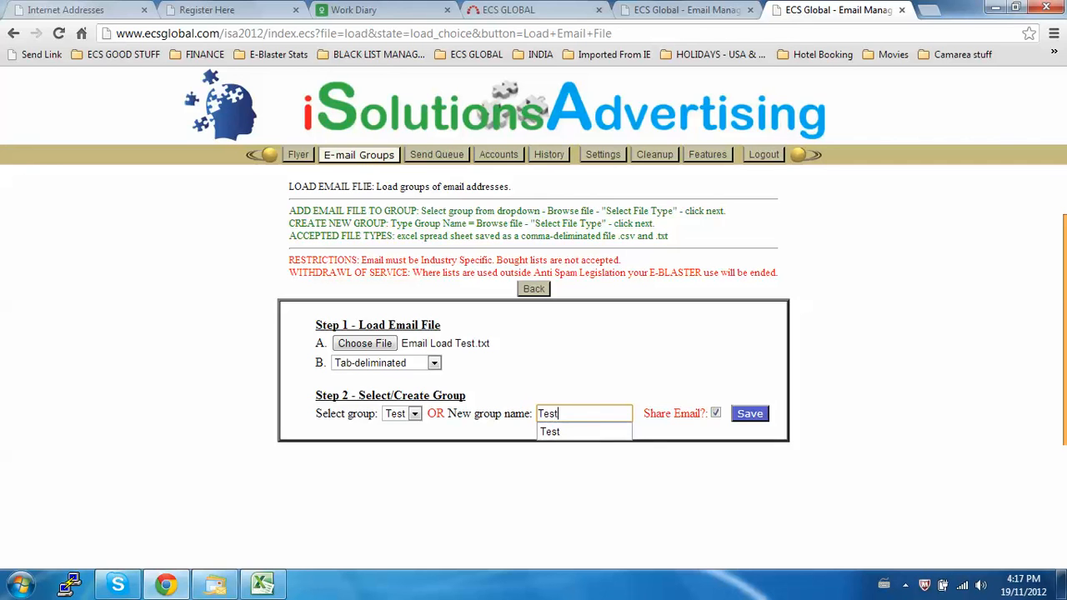
{"action": "type", "text": "2"}
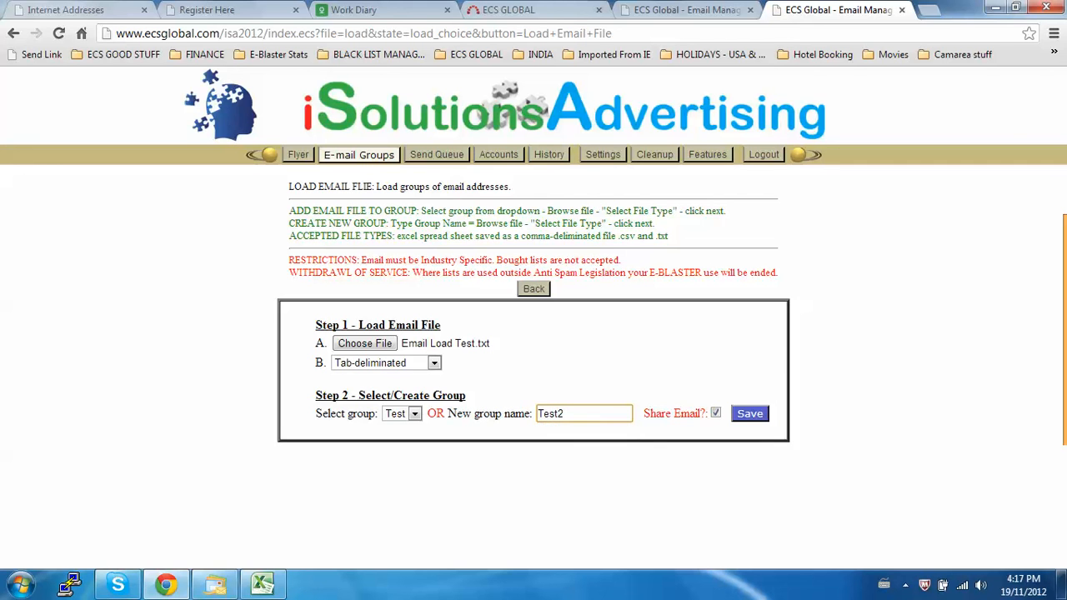
{"action": "key", "text": "Return"}
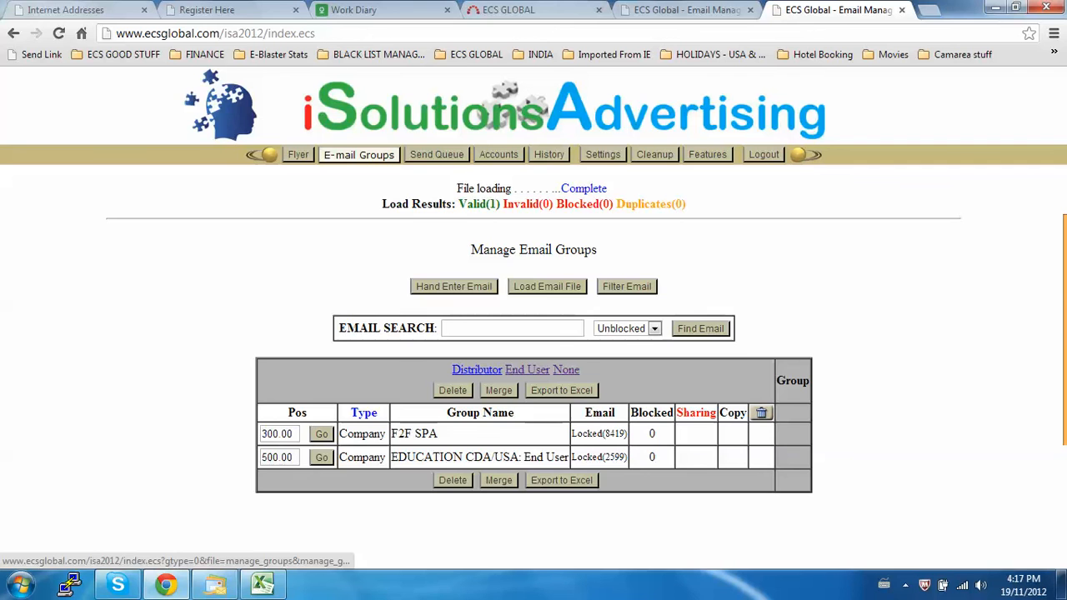
Show the groups of type None and change the Test2 group's type to End User.
{"action": "left_click", "coordinate": [566, 370]}
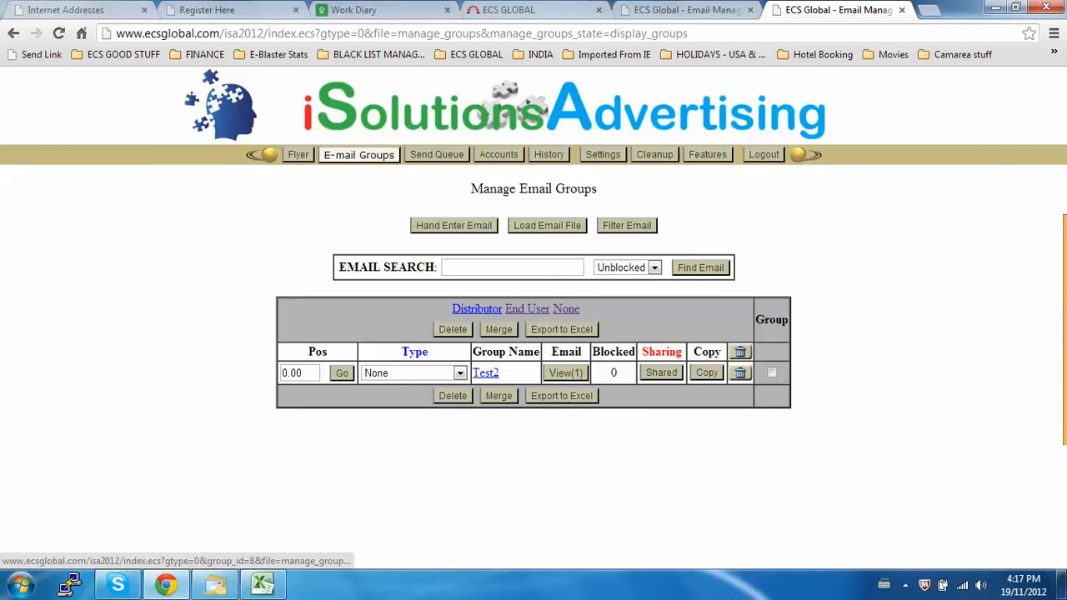
{"action": "left_click", "coordinate": [460, 374]}
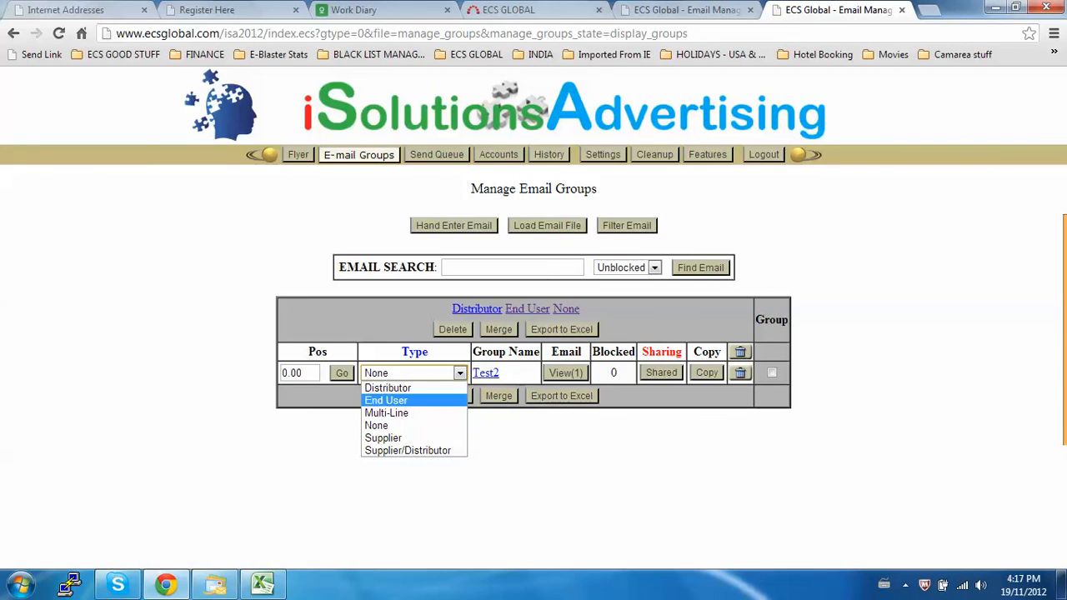
{"action": "left_click", "coordinate": [386, 400]}
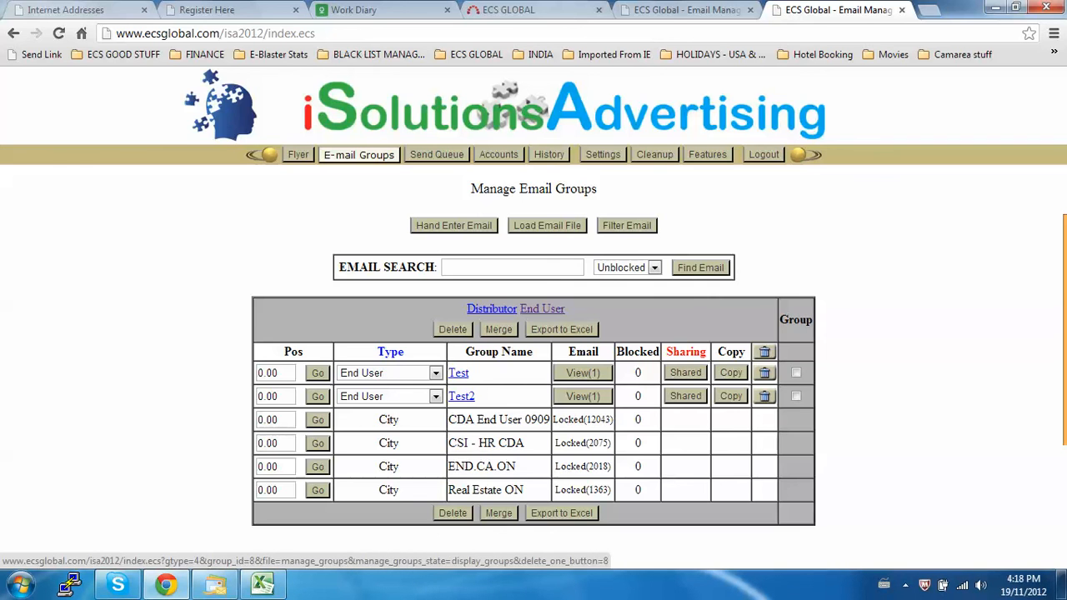
Delete the Test2 group from the End User groups.
{"action": "left_click", "coordinate": [764, 396]}
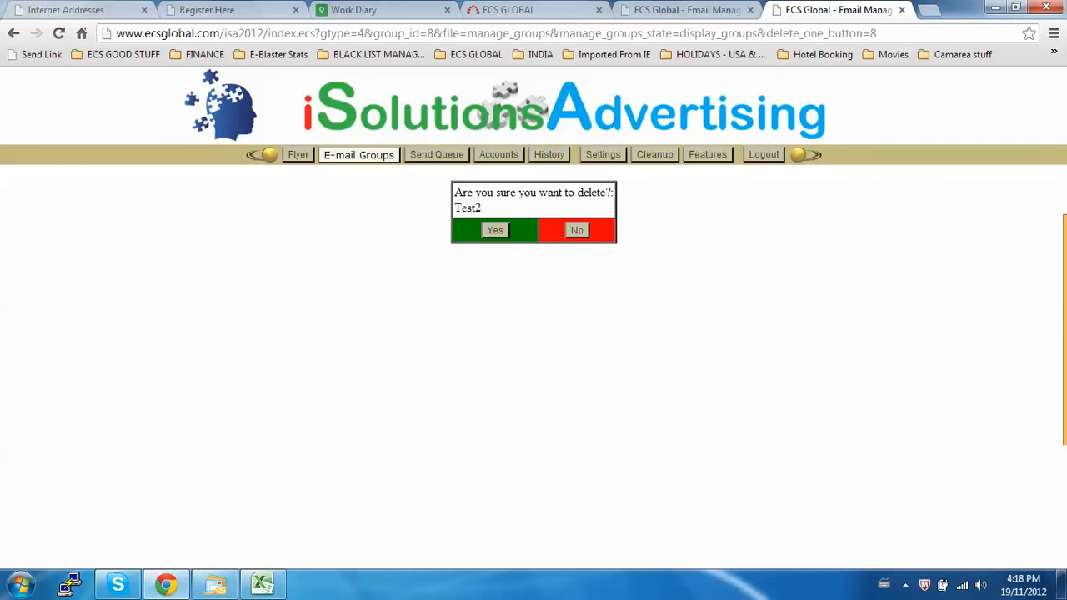
{"action": "left_click", "coordinate": [495, 231]}
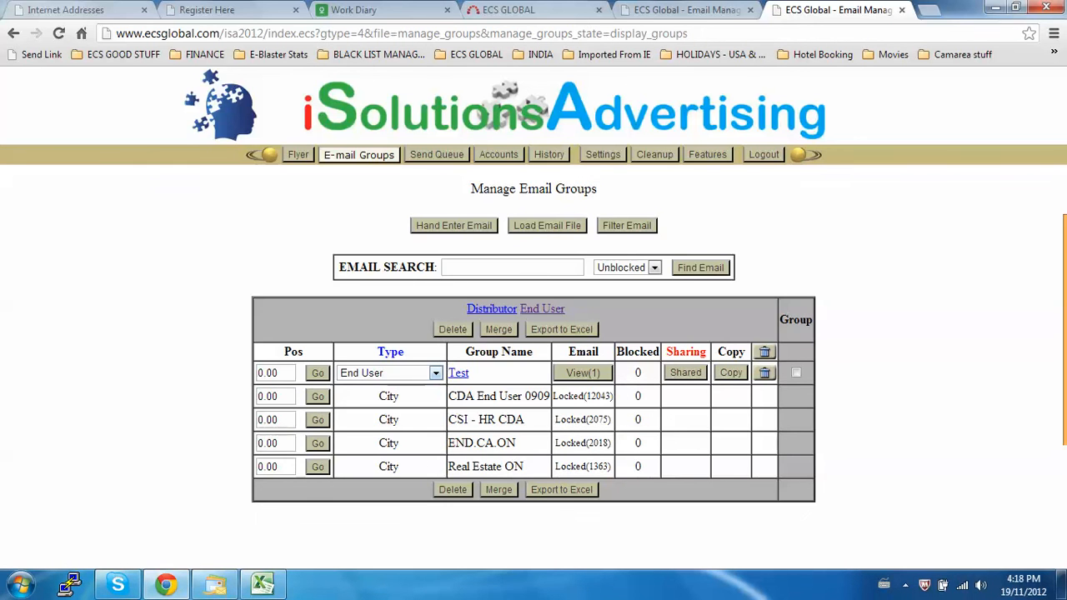
Change the Test group's type to Distributor.
{"action": "left_click", "coordinate": [435, 373]}
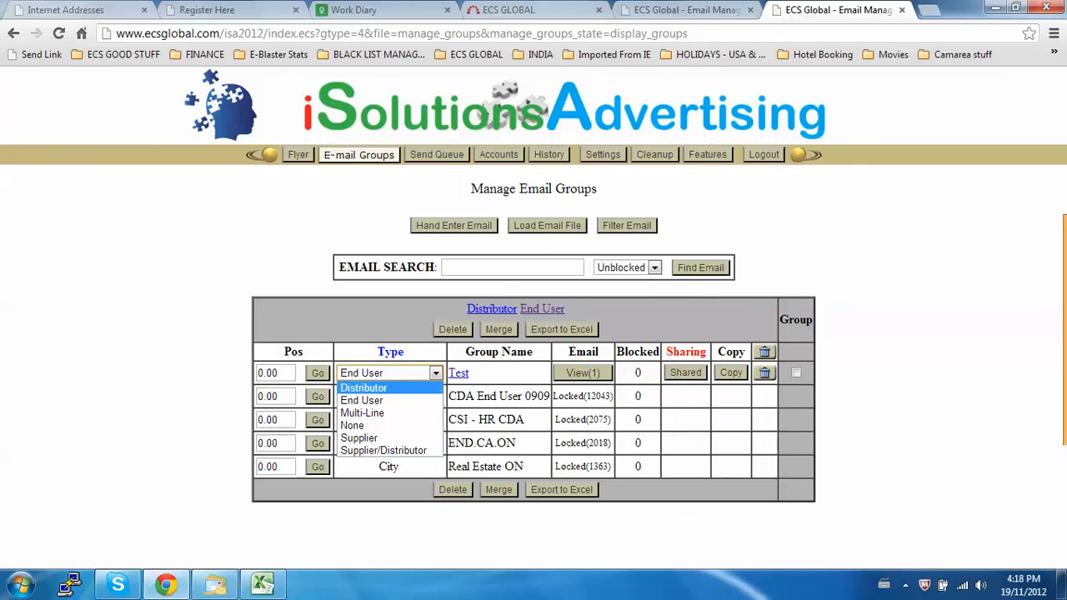
{"action": "left_click", "coordinate": [365, 388]}
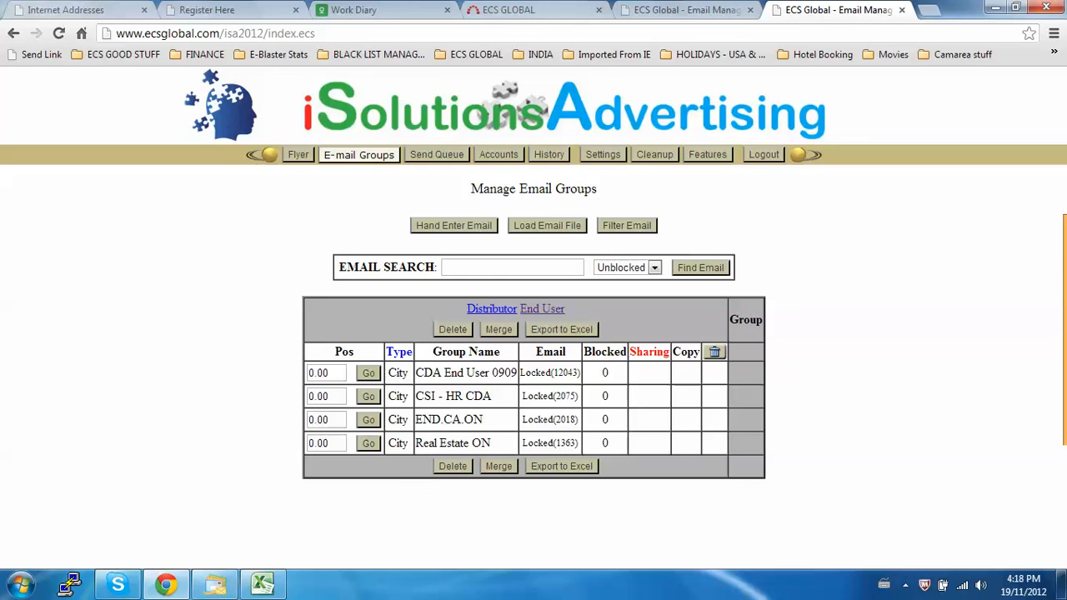
Show the Distributor groups and delete the Test group, confirming the deletion.
{"action": "left_click", "coordinate": [492, 308]}
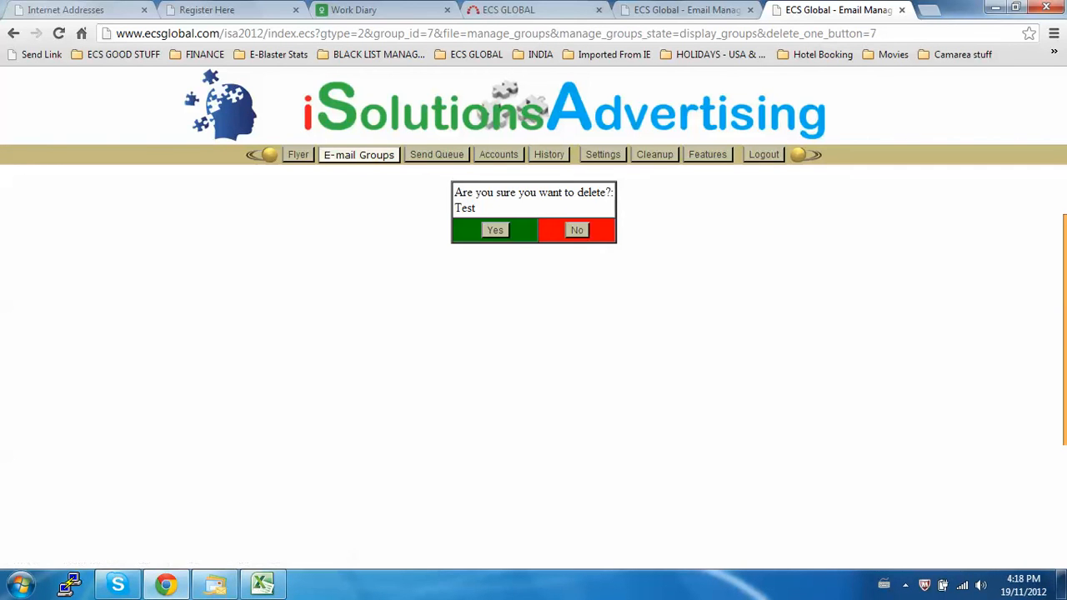
{"action": "left_click", "coordinate": [496, 230]}
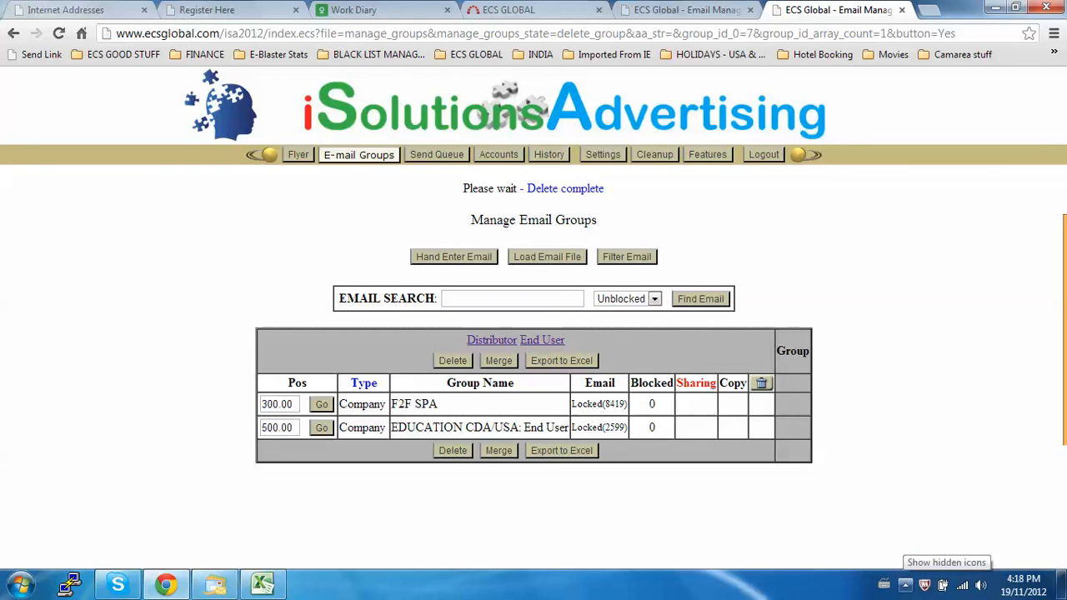
{"action": "left_click", "coordinate": [905, 584]}
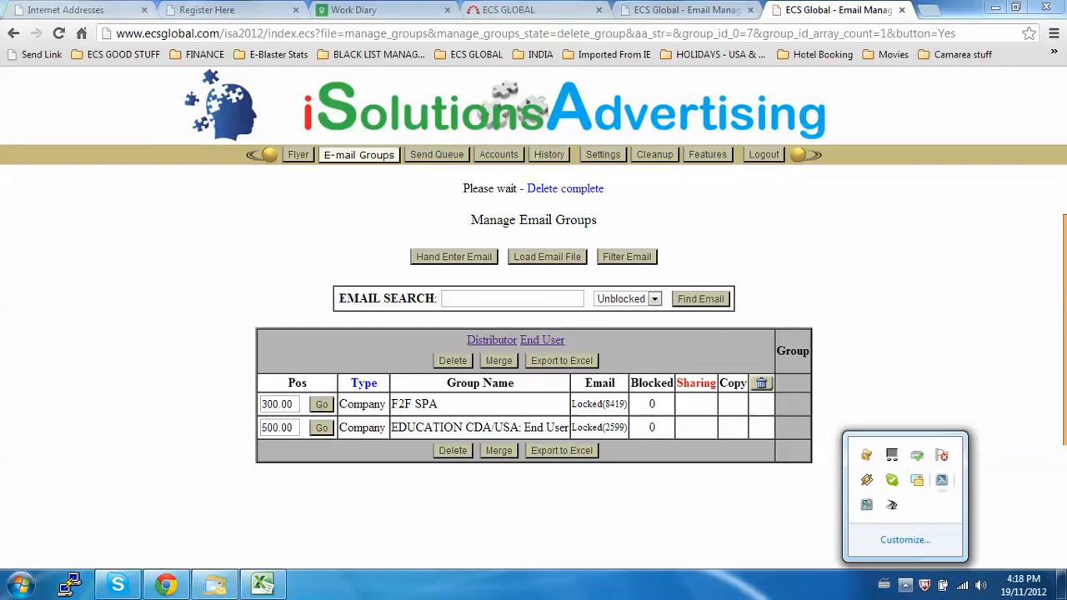
{"action": "right_click", "coordinate": [941, 480]}
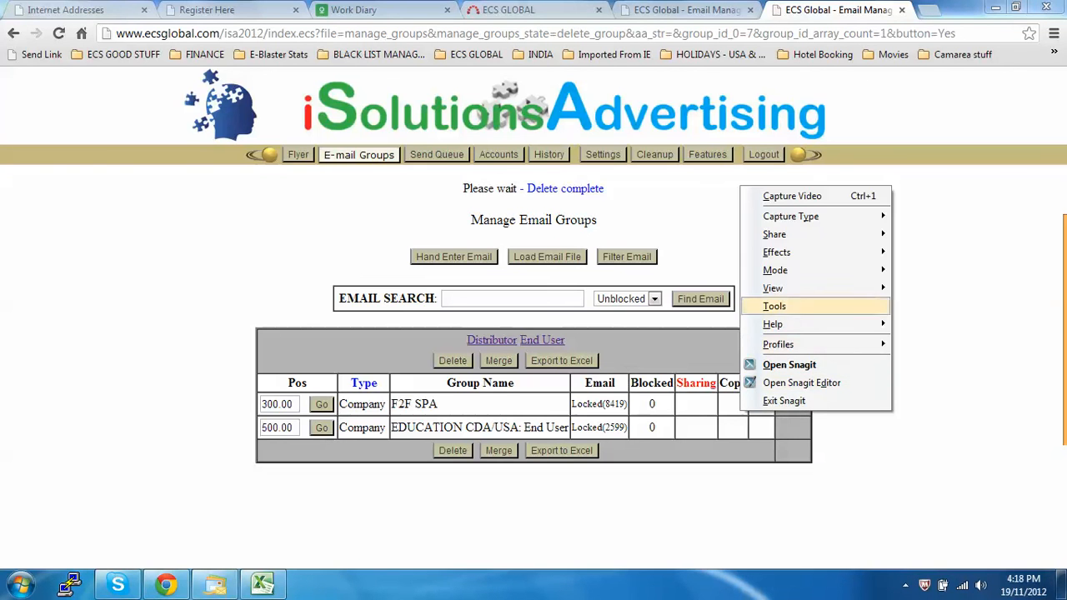
{"action": "left_click", "coordinate": [821, 492]}
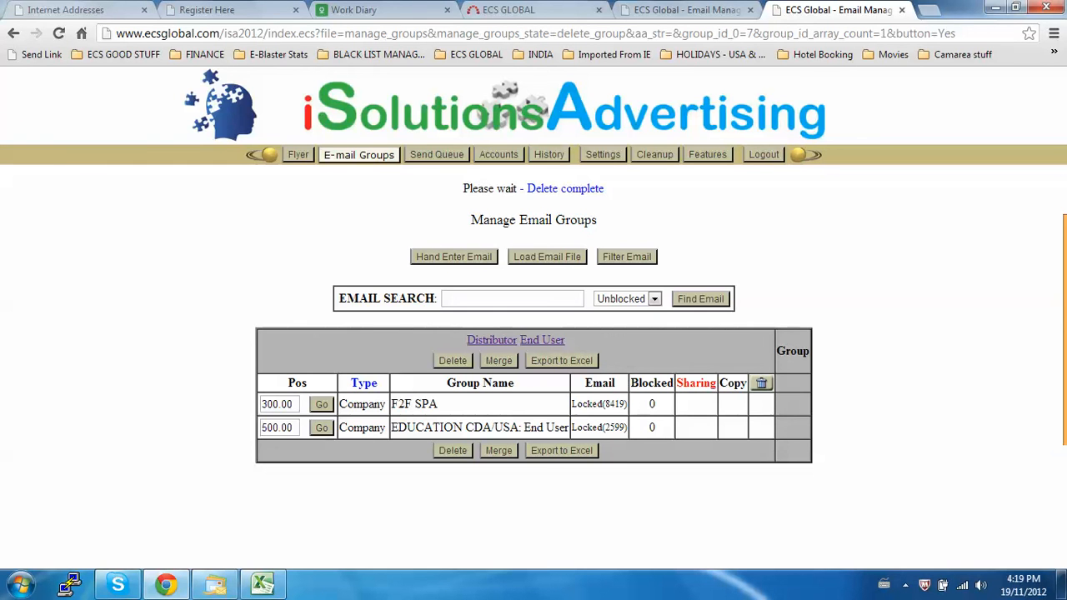
{"action": "mouse_move", "coordinate": [1064, 330]}
{"action": "left_click", "coordinate": [905, 586]}
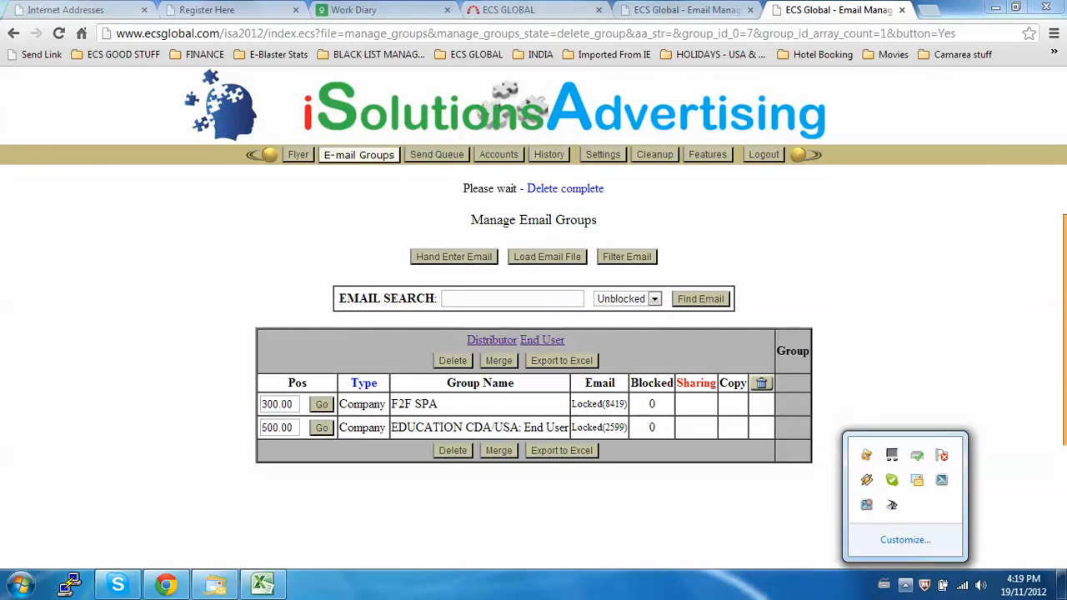